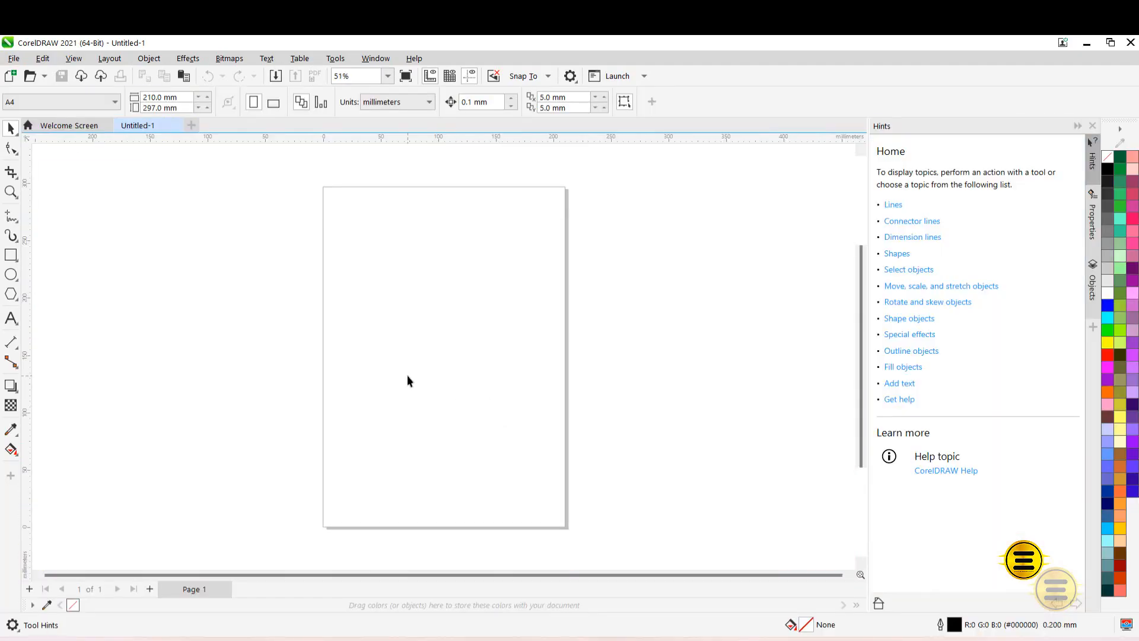
- Paste the eye logo onto the blank A4 page and move it to about X 97 mm, Y 166 mm
{"action": "key", "text": "ctrl+v"}
{"action": "left_click_drag", "start_coordinate": [427, 332], "coordinate": [426, 320]}
{"action": "left_click", "coordinate": [394, 252]}
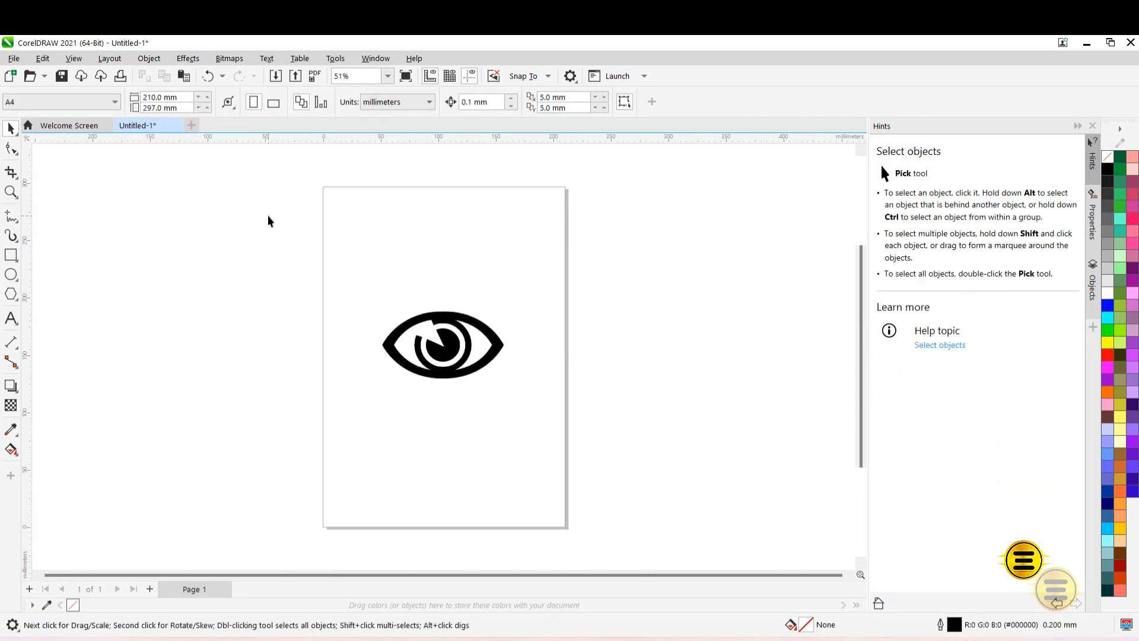
{"action": "left_click", "coordinate": [424, 347]}
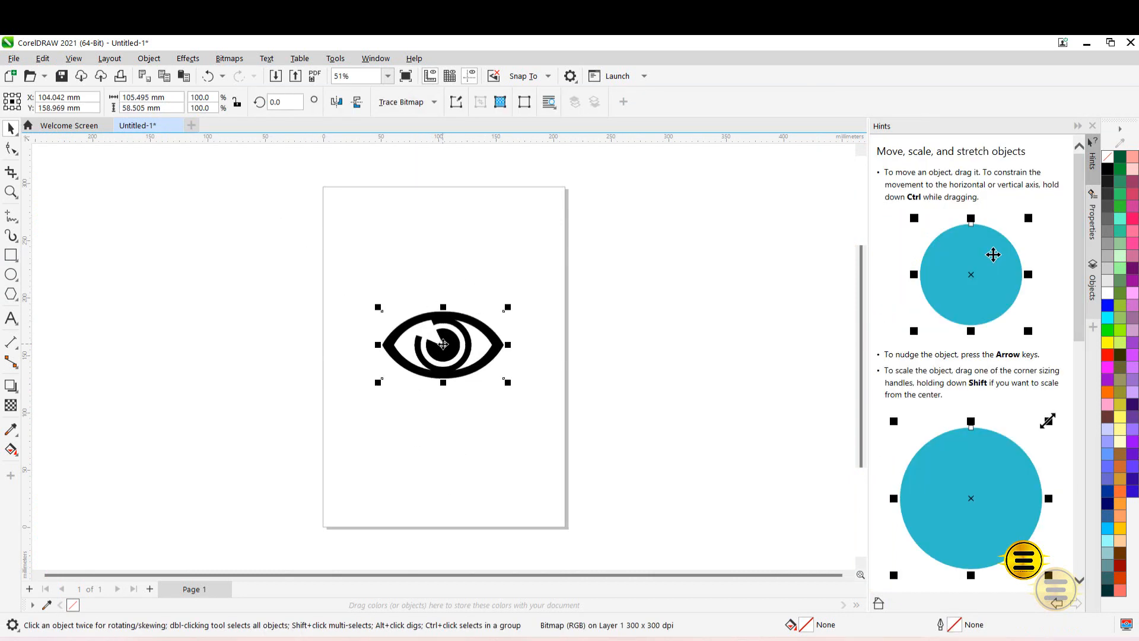
{"action": "left_click_drag", "start_coordinate": [445, 350], "coordinate": [435, 344]}
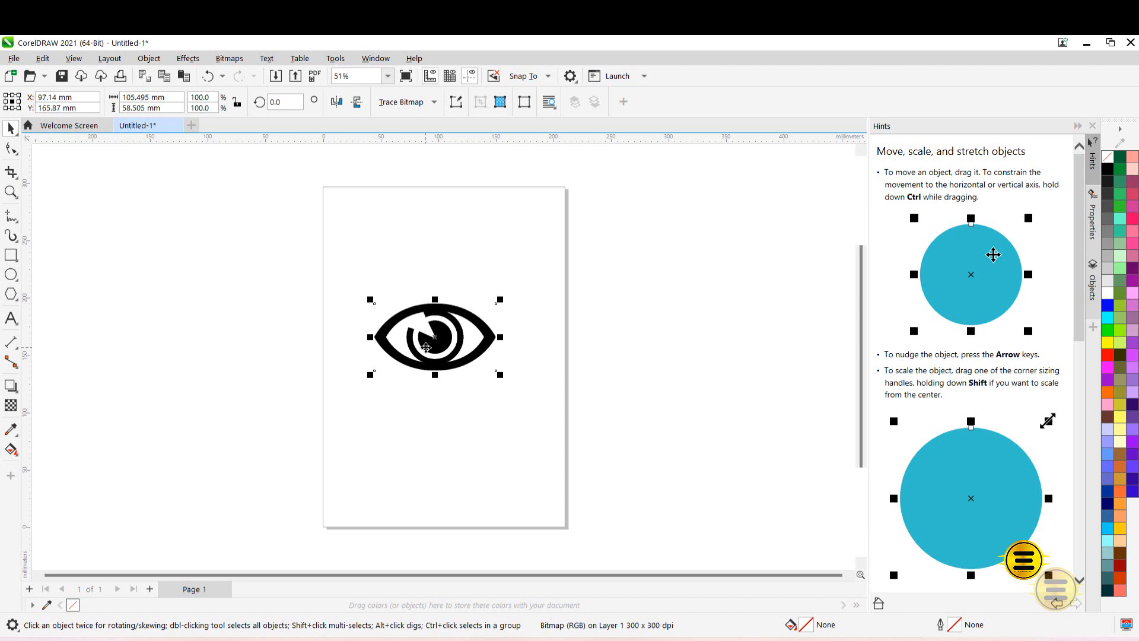
- Export the eye logo to the Desktop as a PNG file named logo2
{"action": "key", "text": "ctrl+e"}
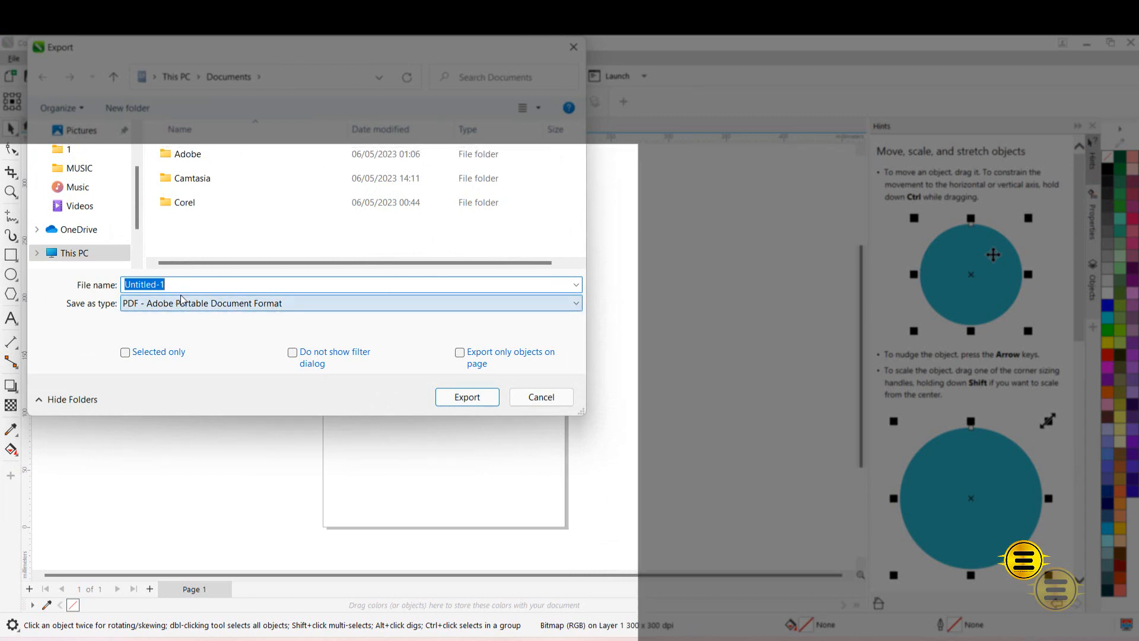
{"action": "type", "text": "logo2"}
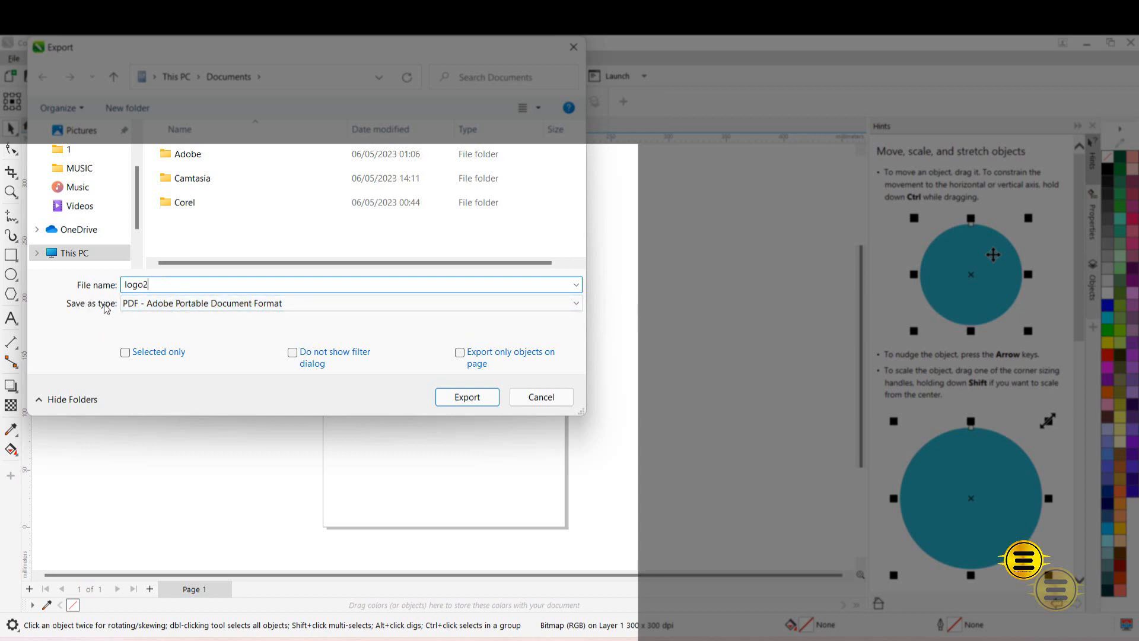
{"action": "left_click", "coordinate": [198, 306]}
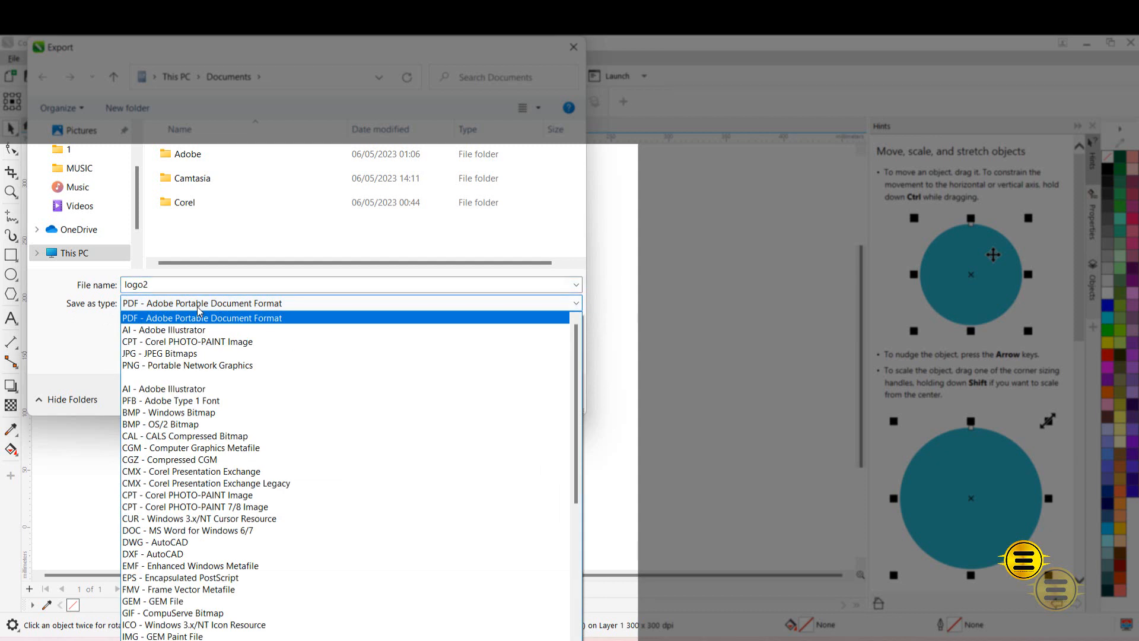
{"action": "left_click", "coordinate": [176, 365]}
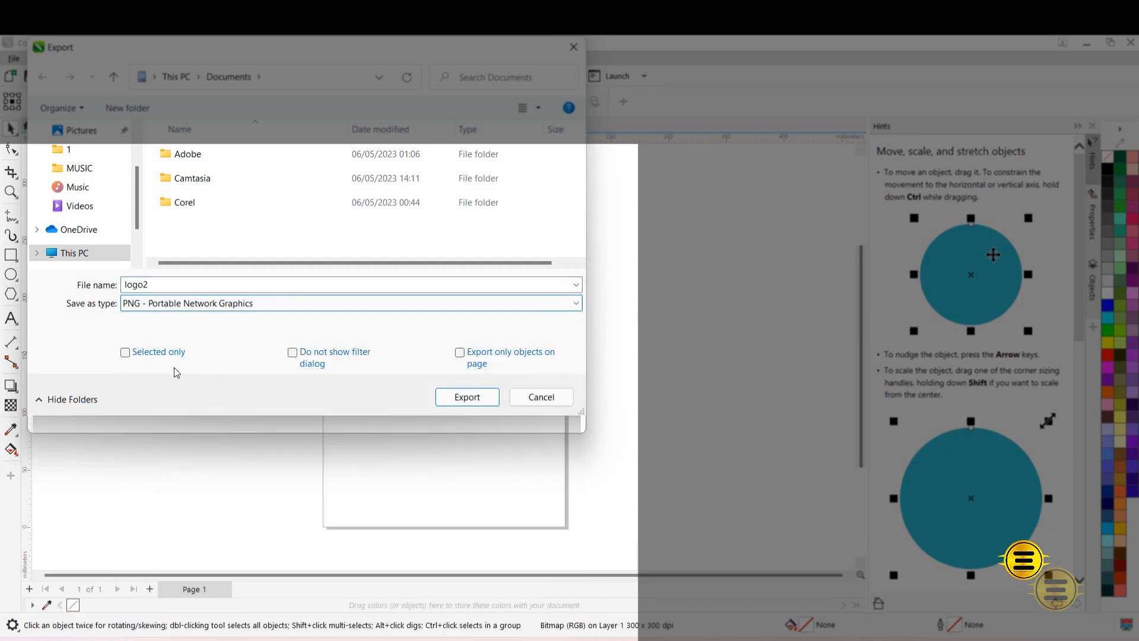
{"action": "left_click", "coordinate": [178, 286]}
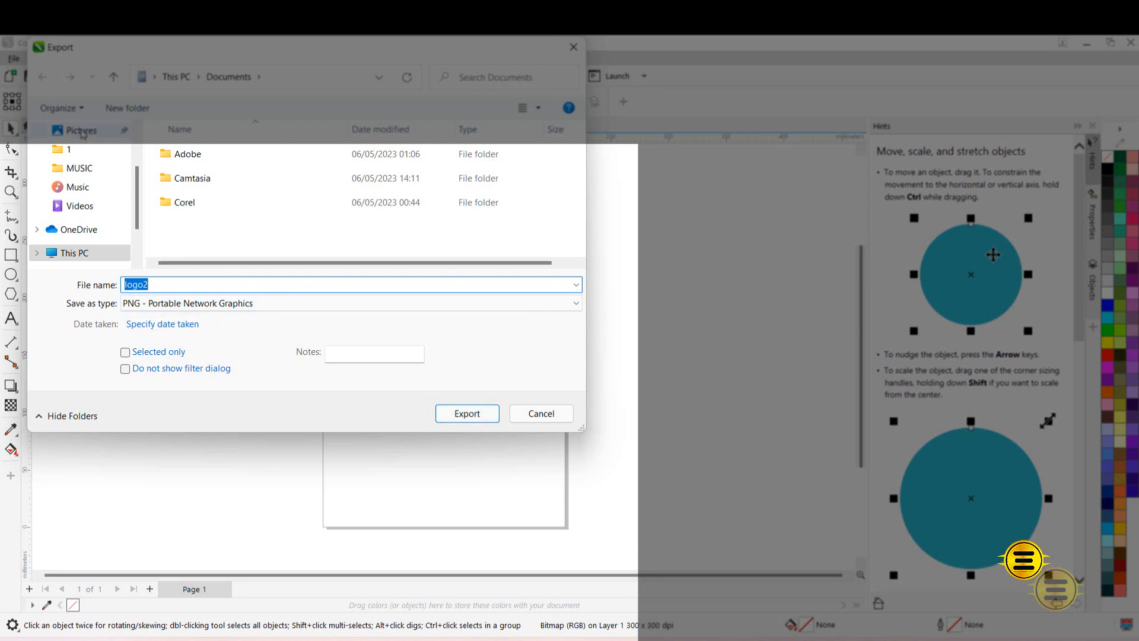
{"action": "scroll", "coordinate": [93, 213], "scroll_direction": "up", "scroll_amount": 3}
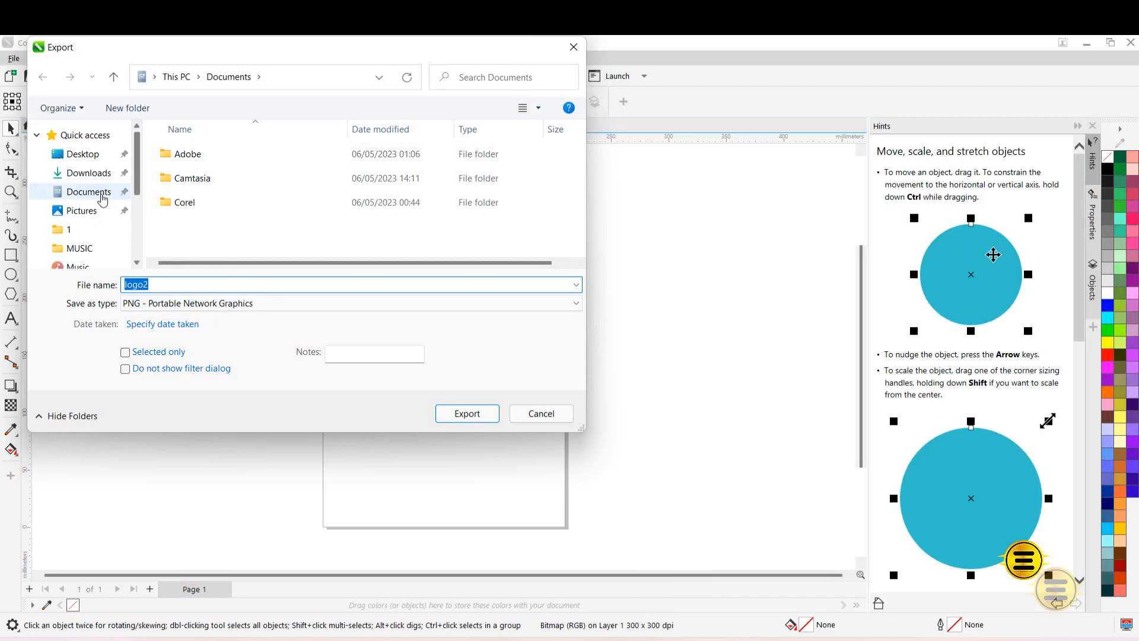
{"action": "left_click", "coordinate": [84, 154]}
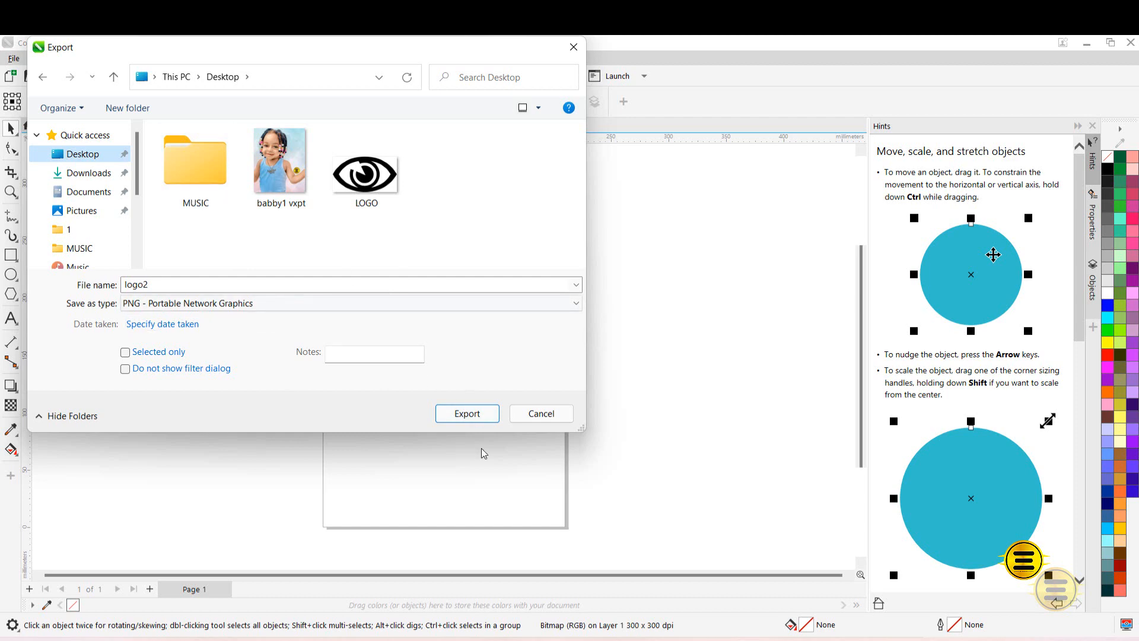
{"action": "left_click", "coordinate": [468, 418]}
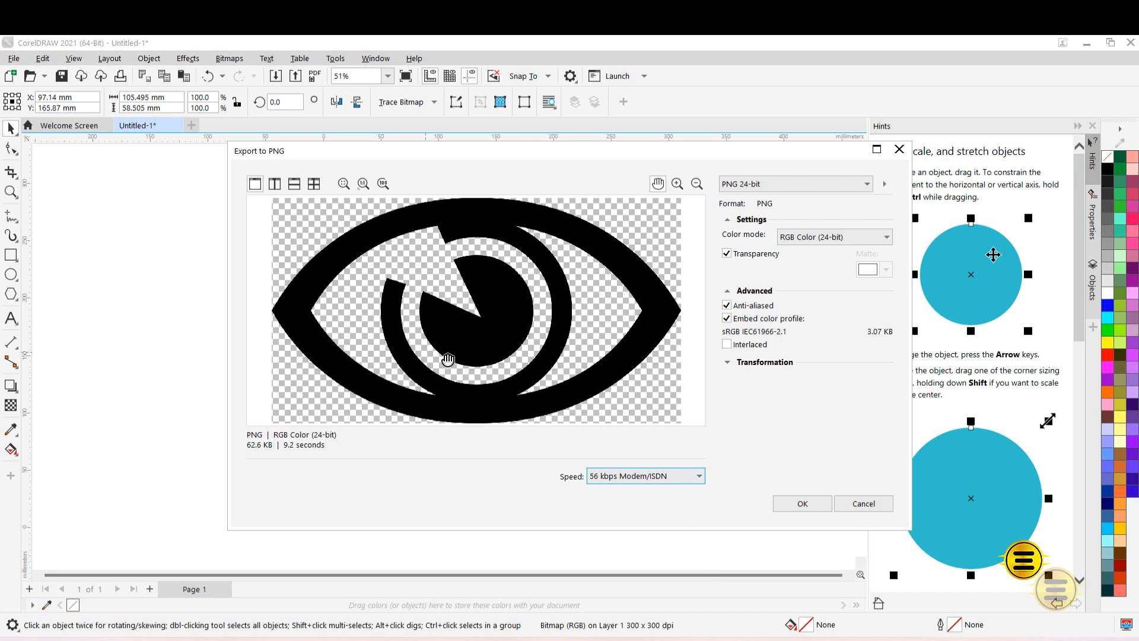
{"action": "left_click", "coordinate": [804, 508]}
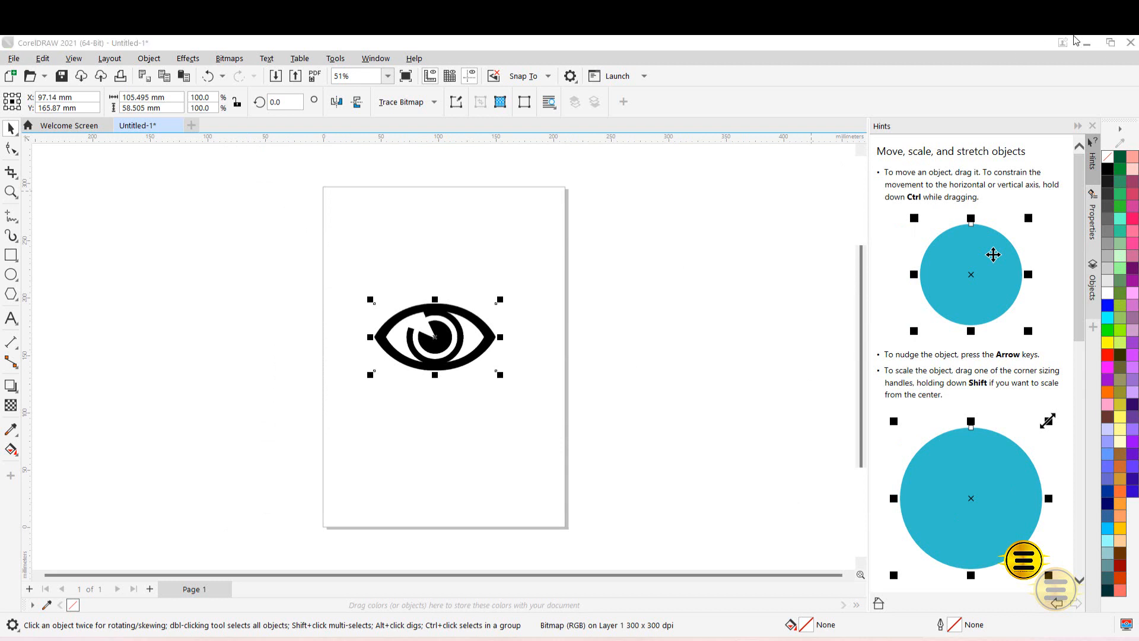
- Switch to File Explorer and open the MOCK-UPS folder on Local Disk (E:)
{"action": "left_click", "coordinate": [1090, 45]}
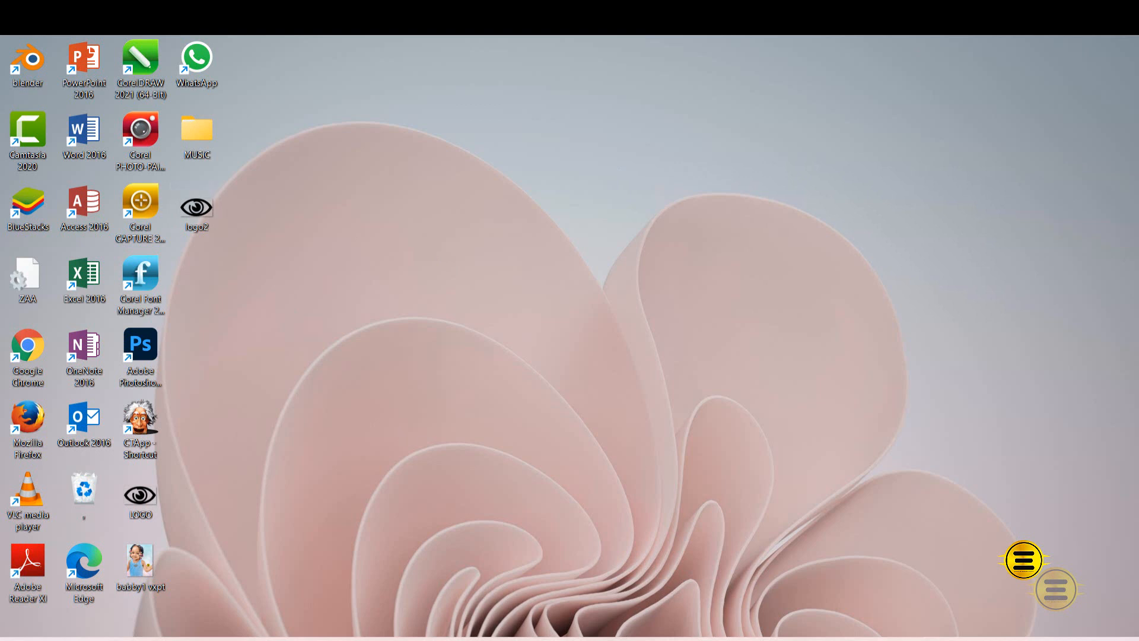
{"action": "mouse_move", "coordinate": [619, 639]}
{"action": "left_click", "coordinate": [602, 601]}
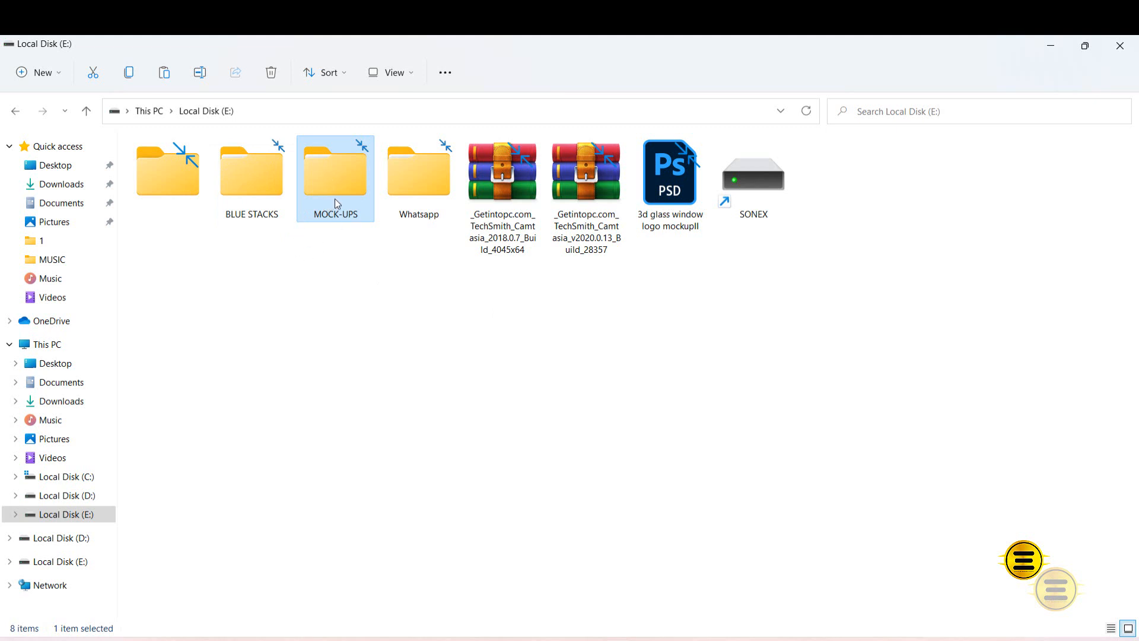
{"action": "mouse_move", "coordinate": [335, 199]}
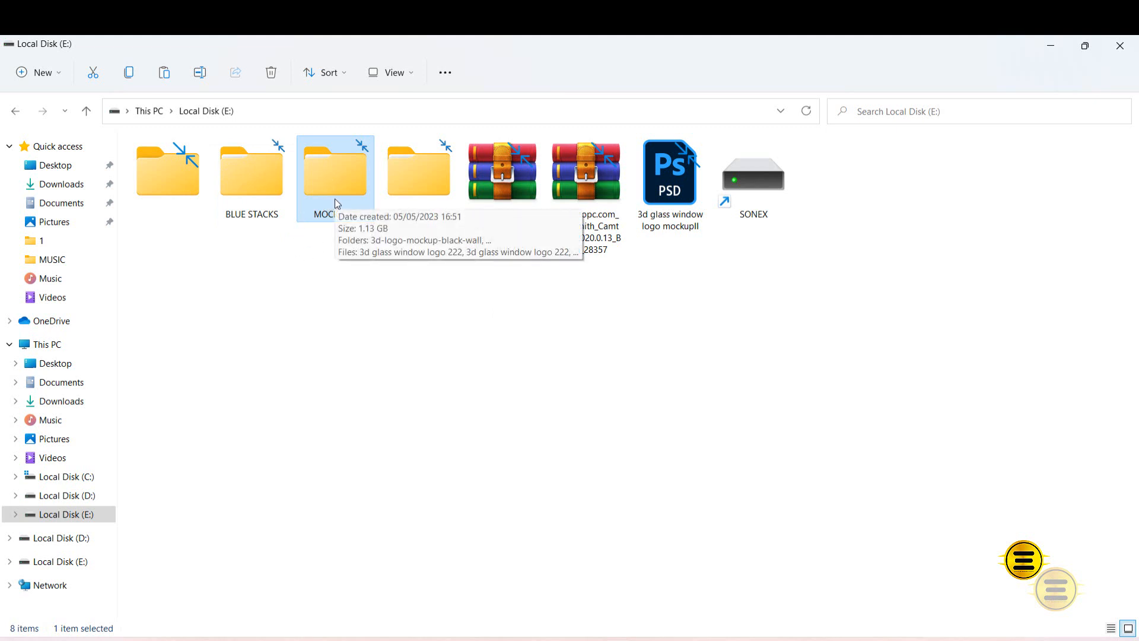
{"action": "double_click", "coordinate": [335, 201]}
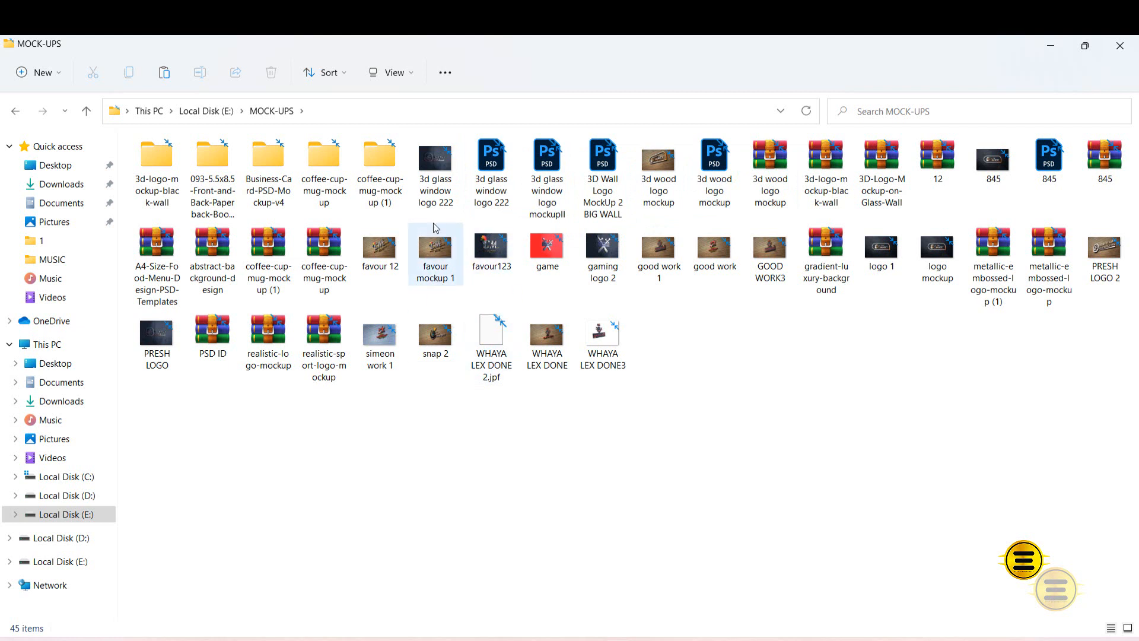
- Open the "3d glass window logo 222" PSD mockup from the MOCK-UPS folder in Photoshop
{"action": "left_click", "coordinate": [483, 195]}
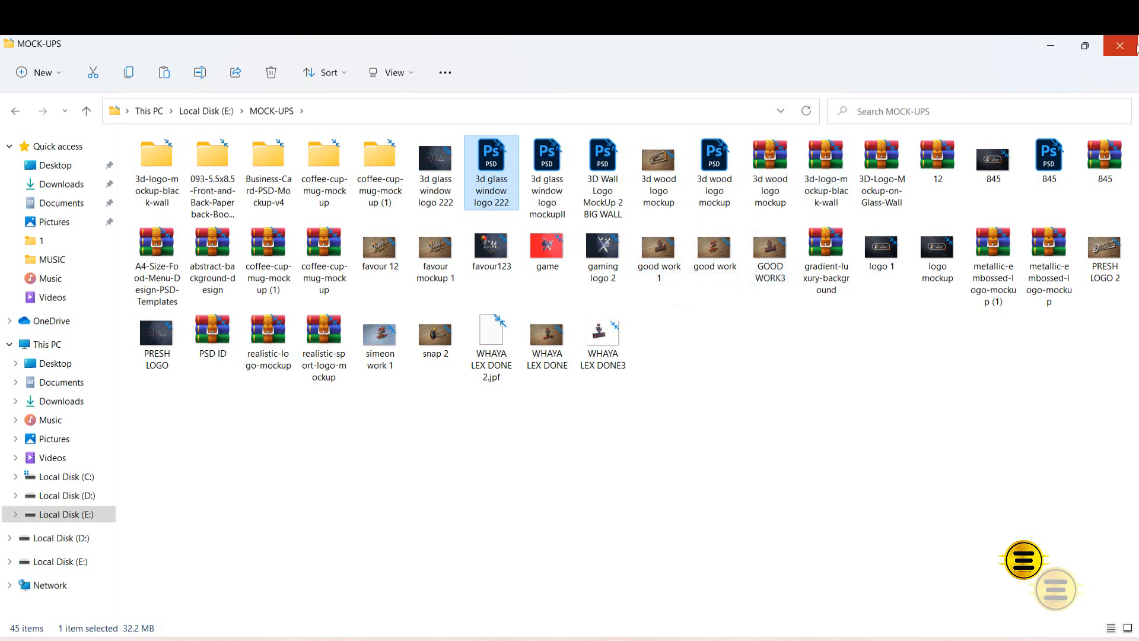
{"action": "left_click", "coordinate": [1056, 45]}
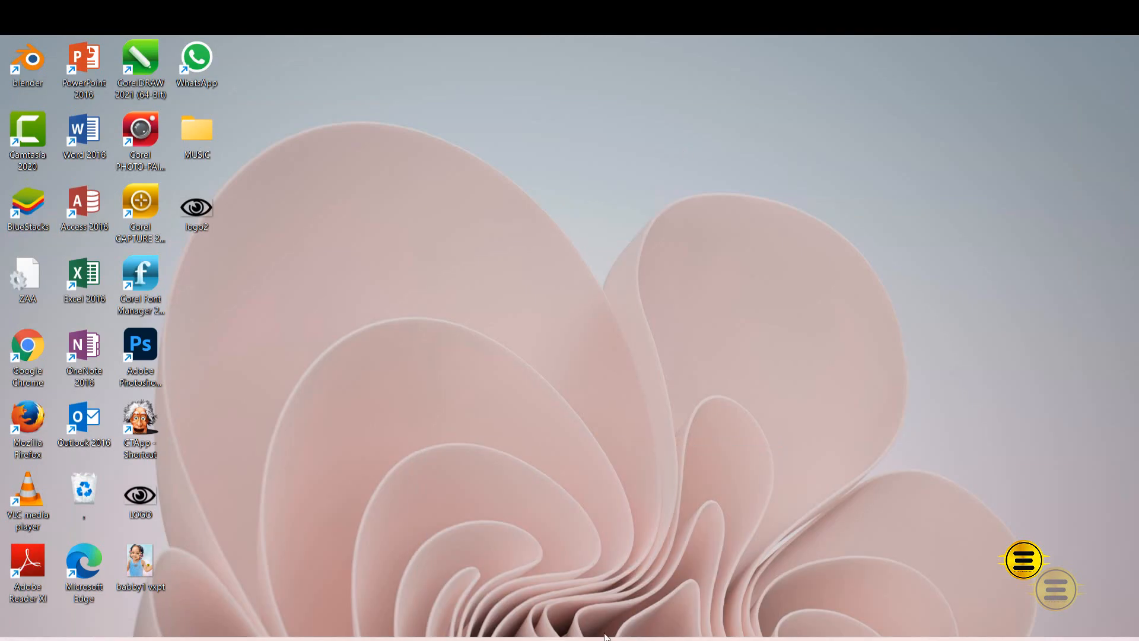
{"action": "mouse_move", "coordinate": [617, 636]}
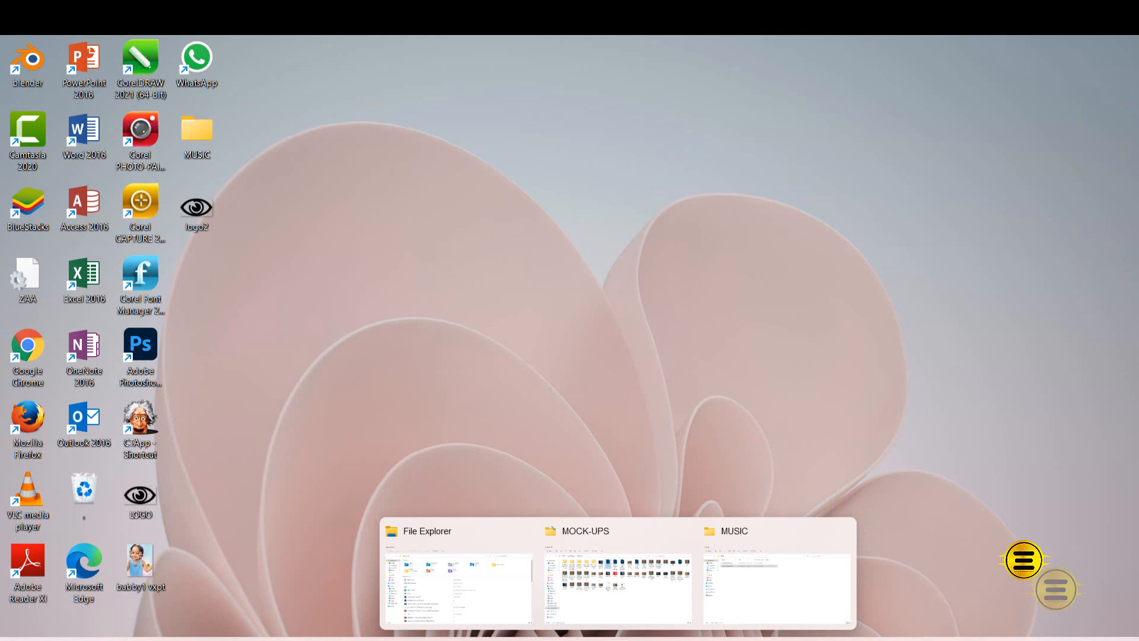
{"action": "left_click", "coordinate": [635, 594]}
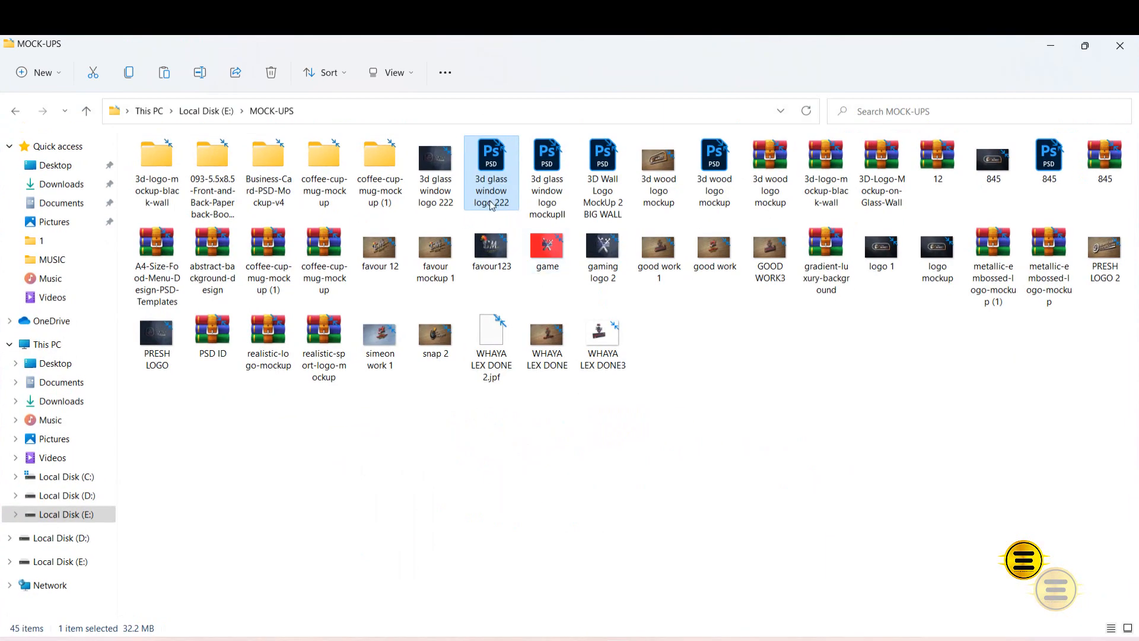
{"action": "double_click", "coordinate": [492, 204]}
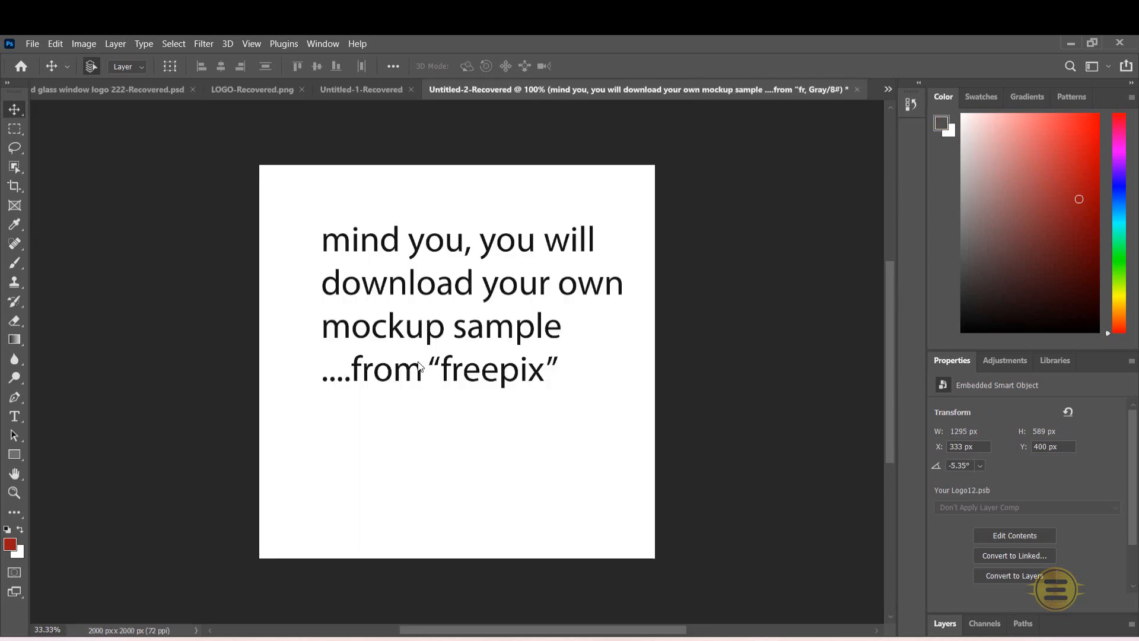
- Bring the "3d glass window logo 222.psd" document to the front and display its layers
{"action": "left_click", "coordinate": [343, 91]}
{"action": "left_click", "coordinate": [280, 90]}
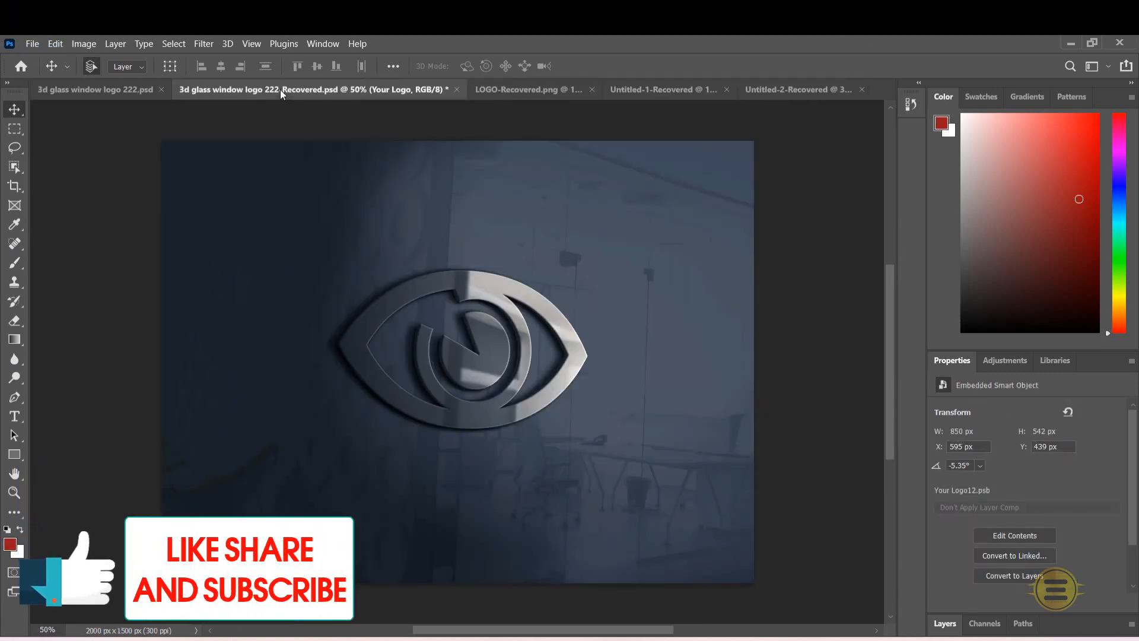
{"action": "left_click", "coordinate": [147, 93]}
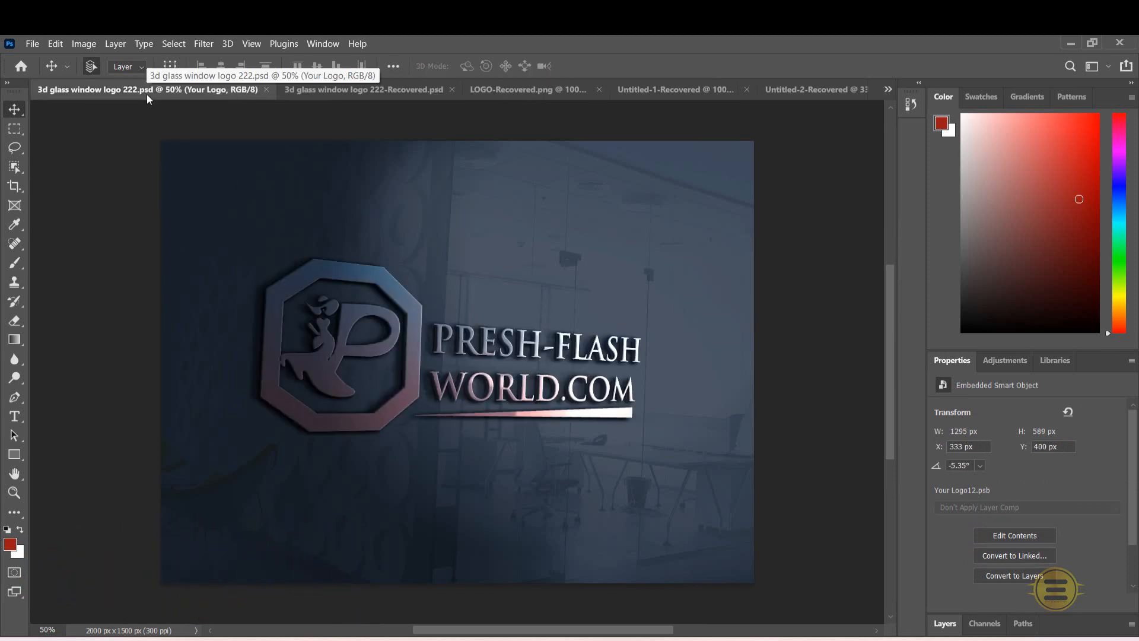
{"action": "left_click", "coordinate": [320, 43]}
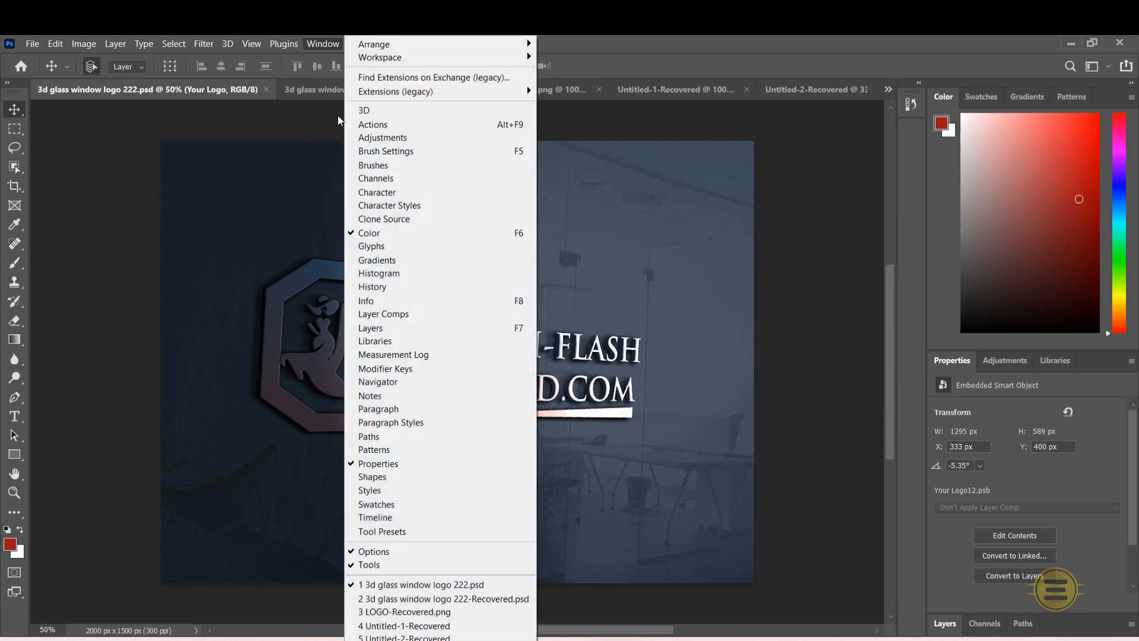
{"action": "left_click", "coordinate": [397, 329]}
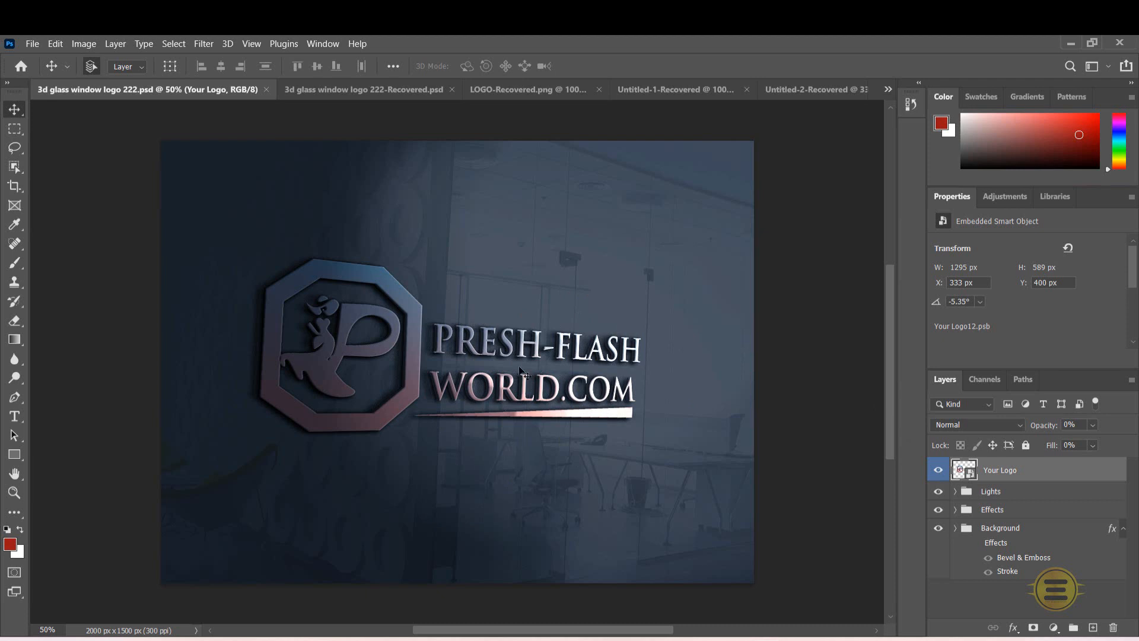
- Open the contents of the Your Logo smart object and shift the PRESH logo to X 52 px, Y 575 px
{"action": "double_click", "coordinate": [970, 477]}
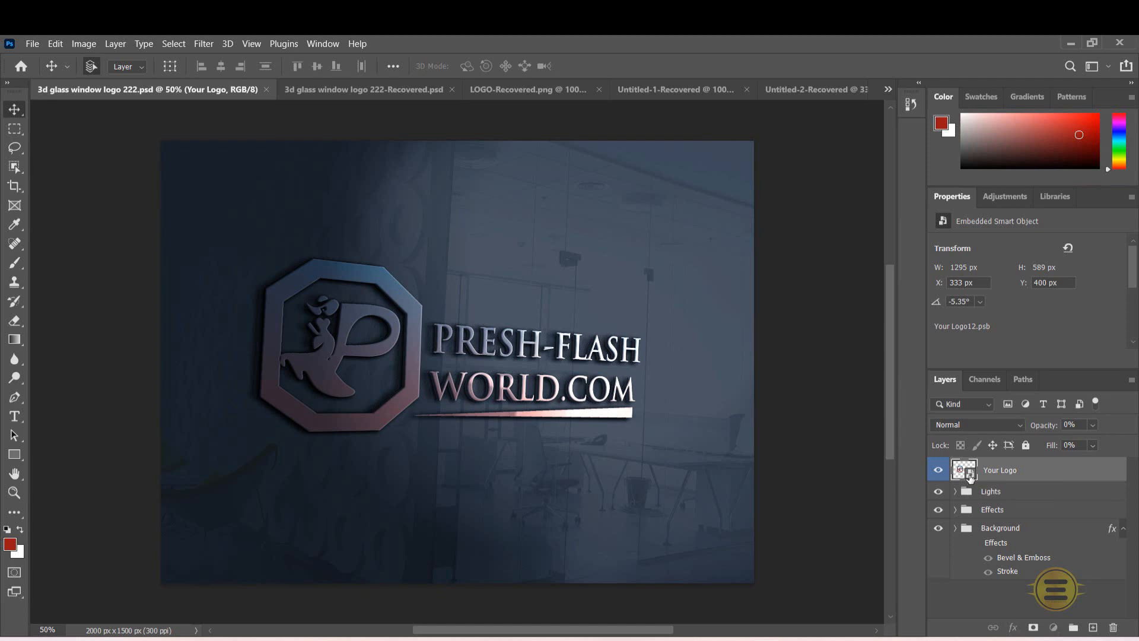
{"action": "left_click", "coordinate": [612, 287]}
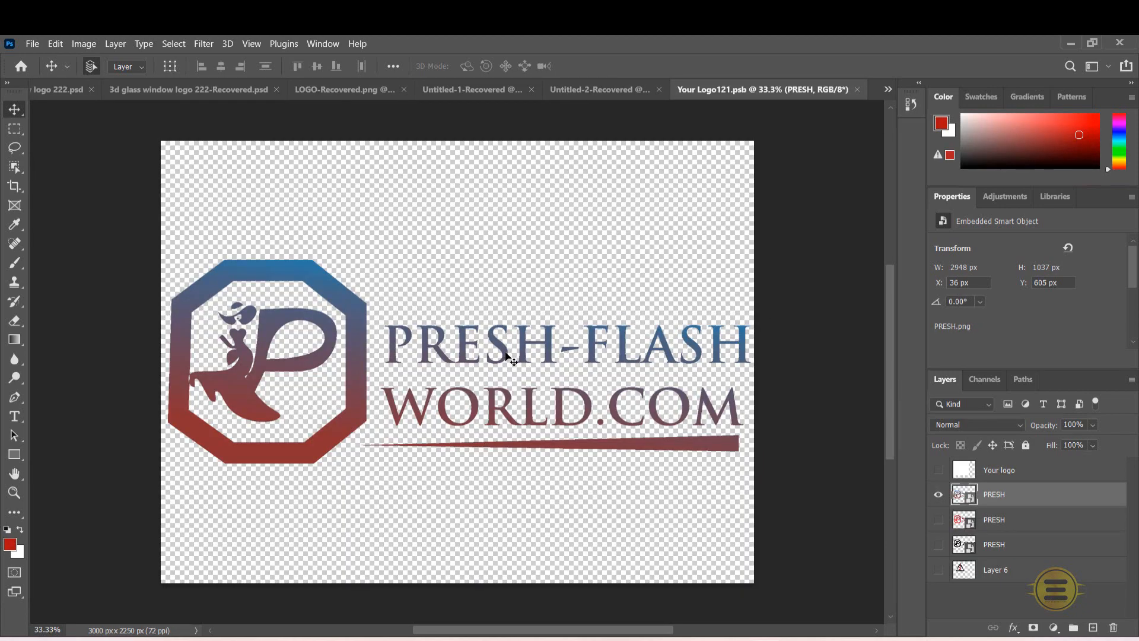
{"action": "left_click_drag", "start_coordinate": [510, 350], "coordinate": [514, 344]}
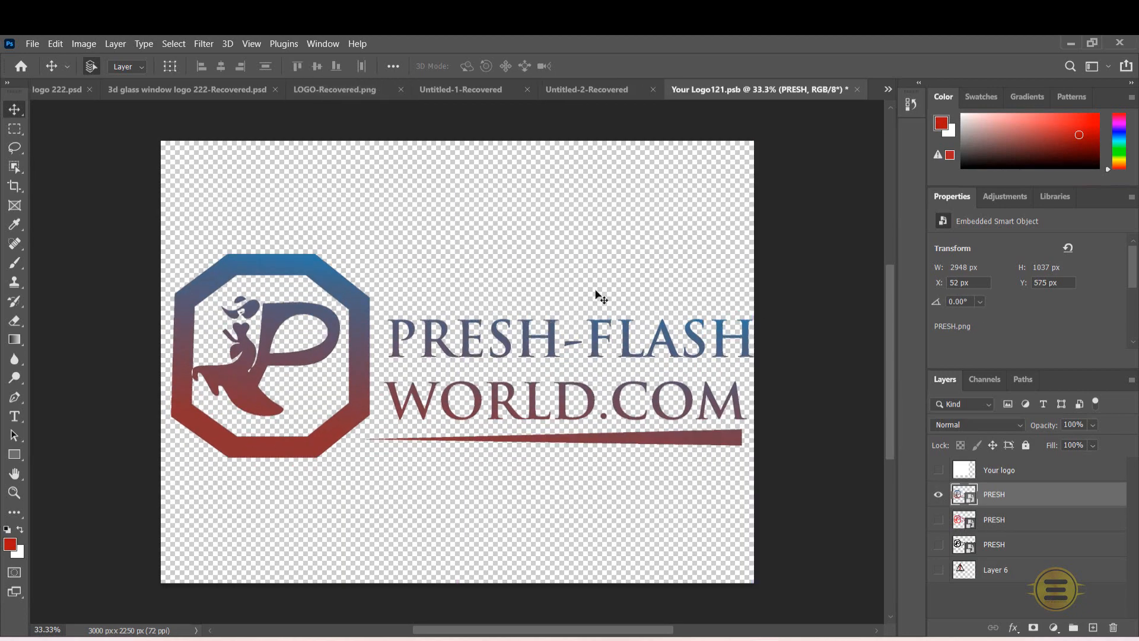
- Open the logo2 image from the Desktop as a separate document
{"action": "left_click", "coordinate": [34, 46]}
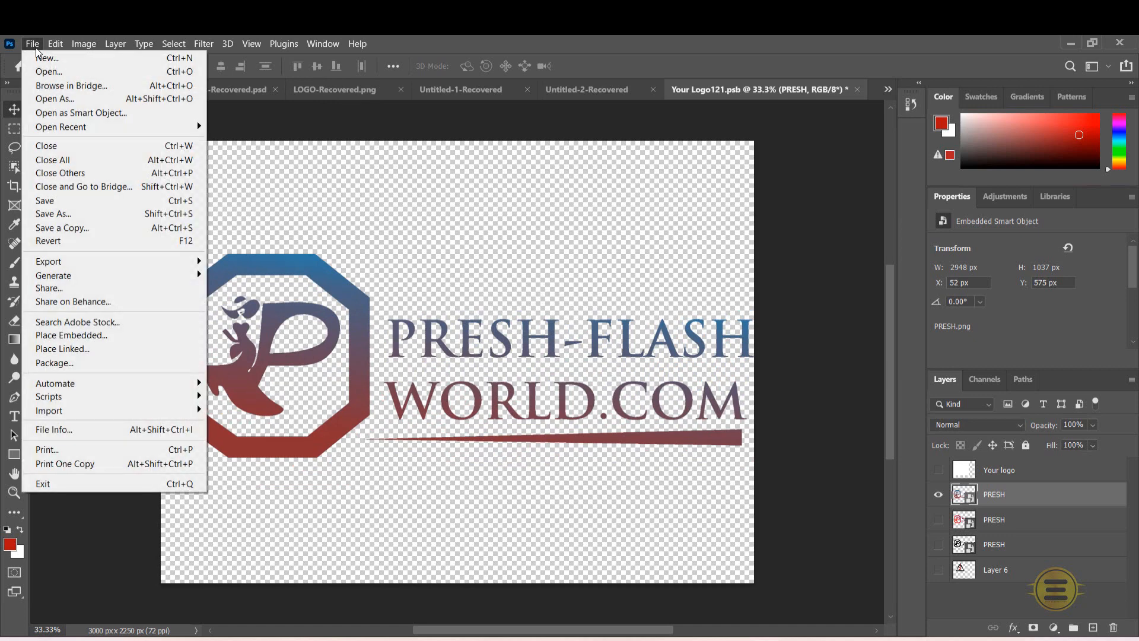
{"action": "left_click", "coordinate": [36, 72]}
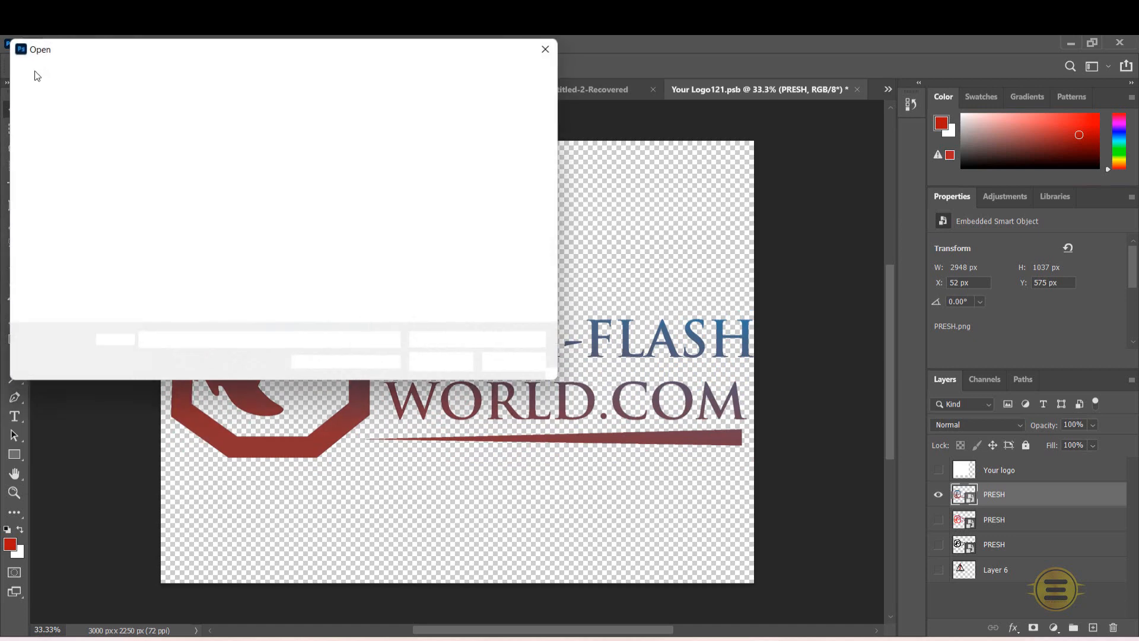
{"action": "scroll", "coordinate": [112, 178], "scroll_direction": "up", "scroll_amount": 3}
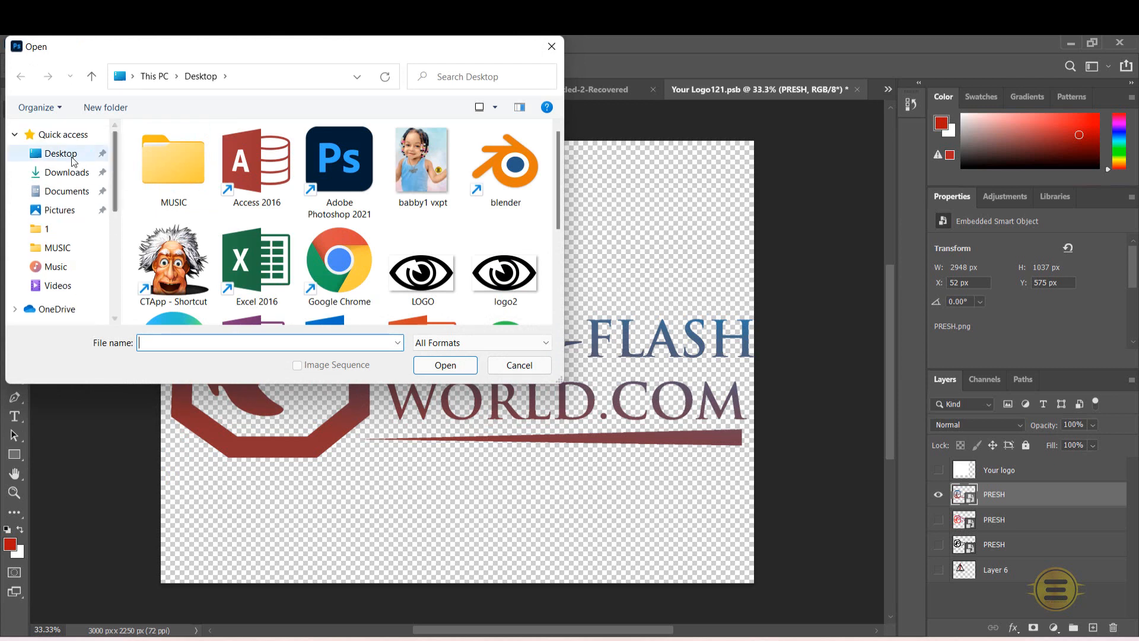
{"action": "left_click", "coordinate": [73, 161]}
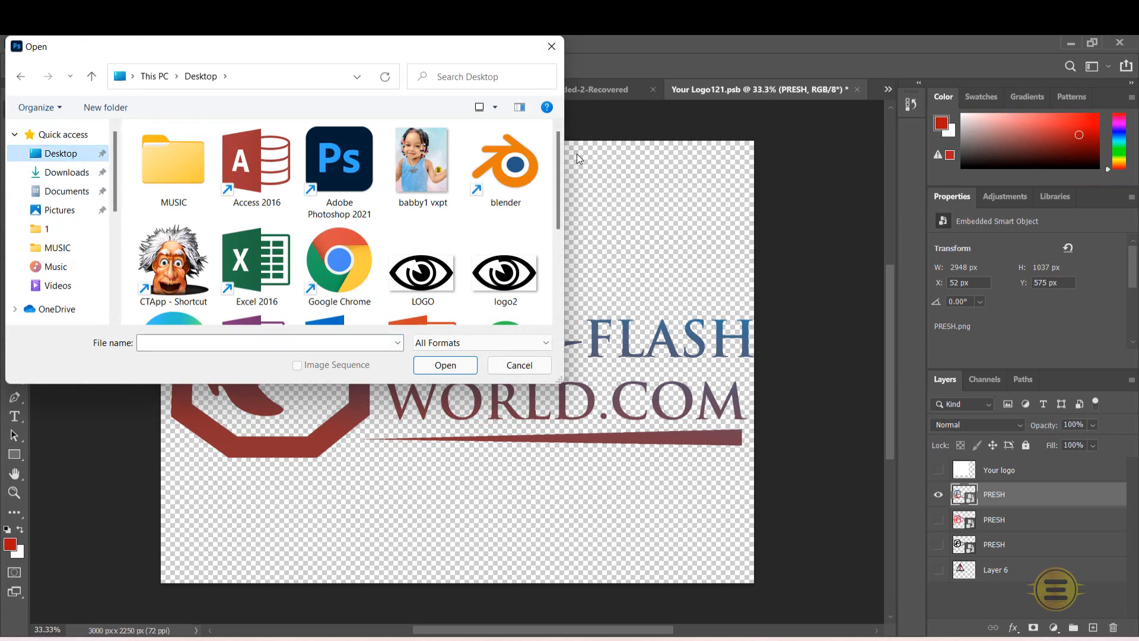
{"action": "scroll", "coordinate": [556, 187], "scroll_direction": "down", "scroll_amount": 1}
{"action": "scroll", "coordinate": [556, 187], "scroll_direction": "down", "scroll_amount": 2}
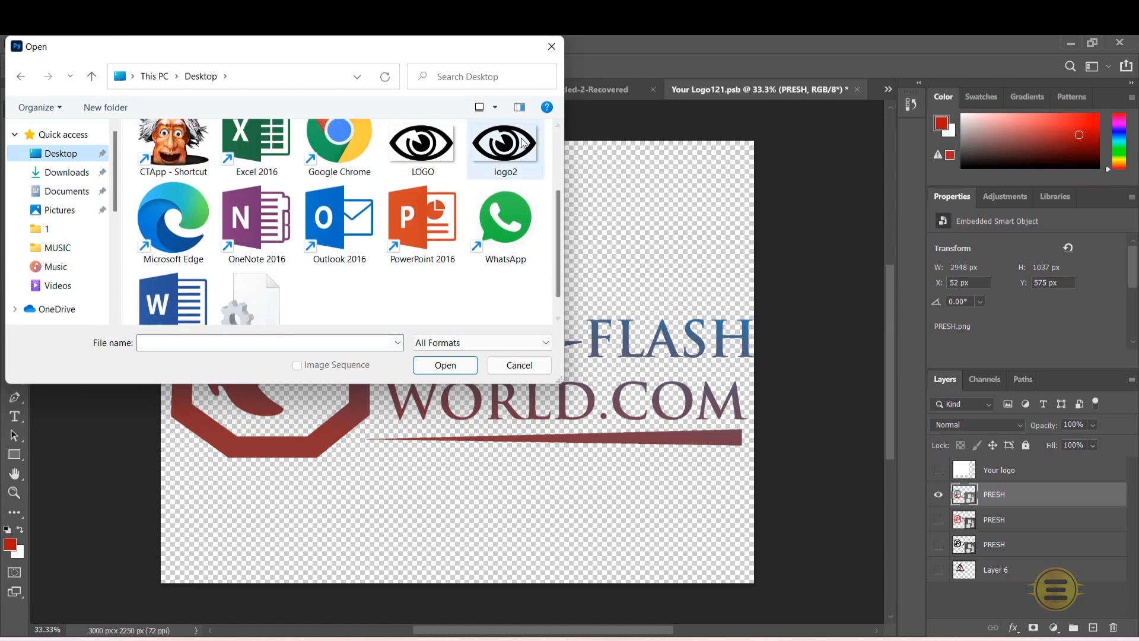
{"action": "left_click", "coordinate": [504, 167]}
{"action": "left_click", "coordinate": [444, 364]}
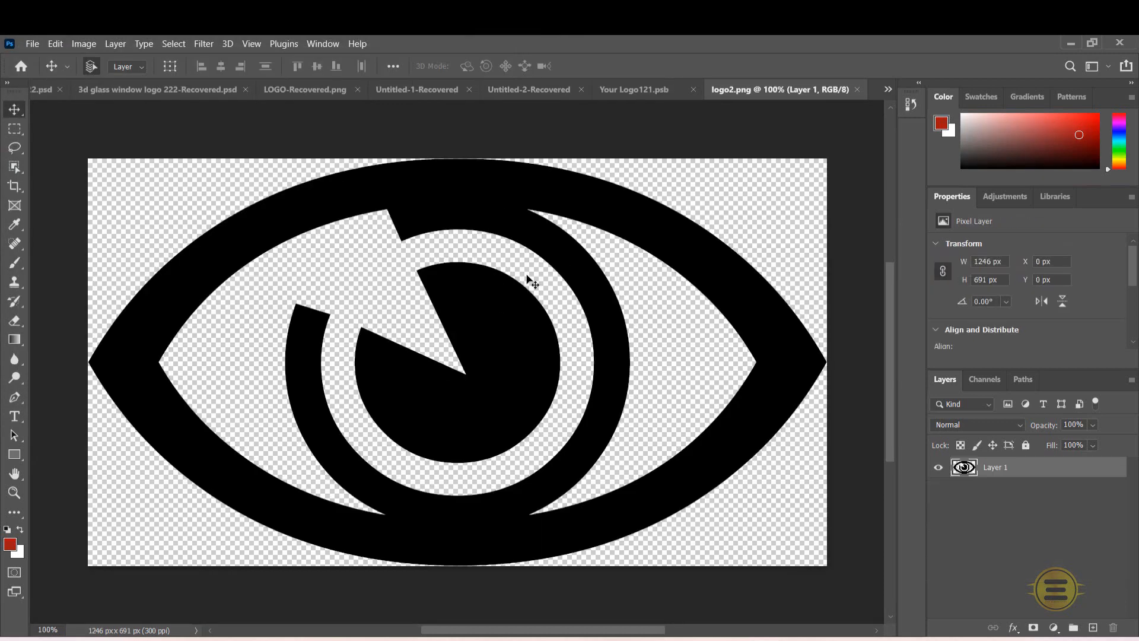
- Copy the eye logo from logo2.png into Your Logo121.psb, accepting the colour profile conversion, and place it at X 903 px, Y 649 px
{"action": "left_click_drag", "start_coordinate": [515, 224], "coordinate": [557, 275]}
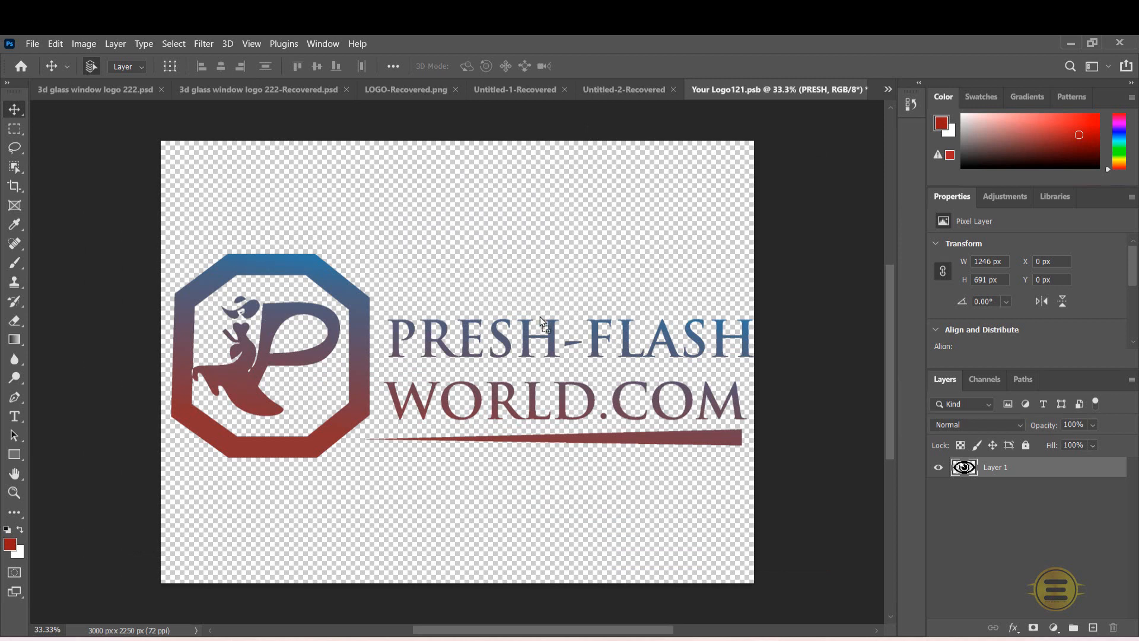
{"action": "left_click_drag", "start_coordinate": [539, 317], "coordinate": [540, 317]}
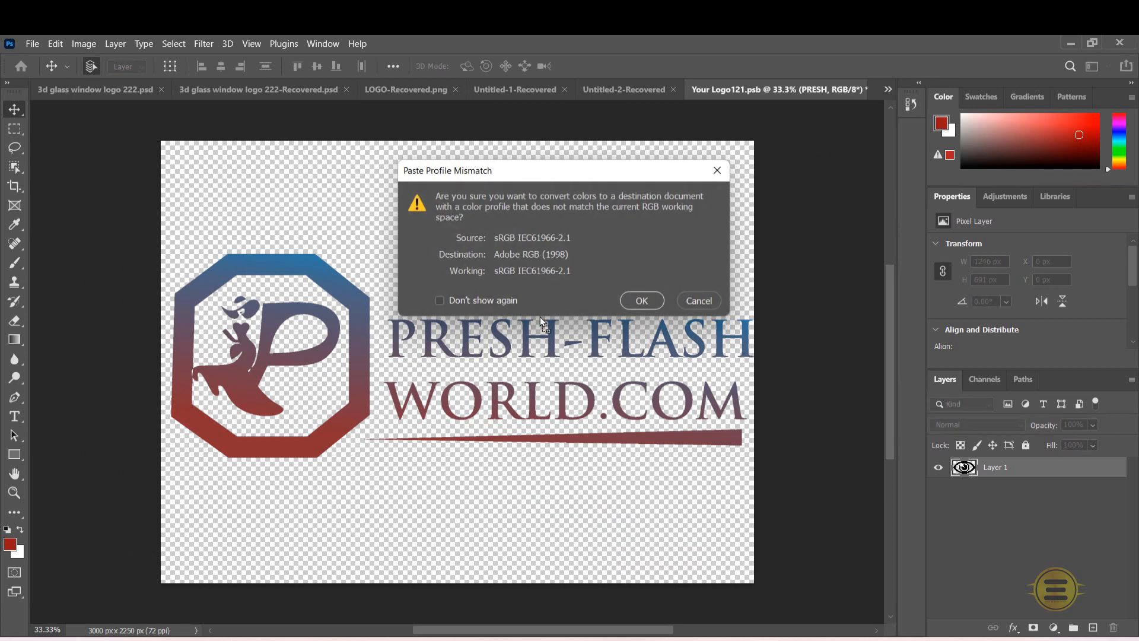
{"action": "left_click", "coordinate": [635, 304]}
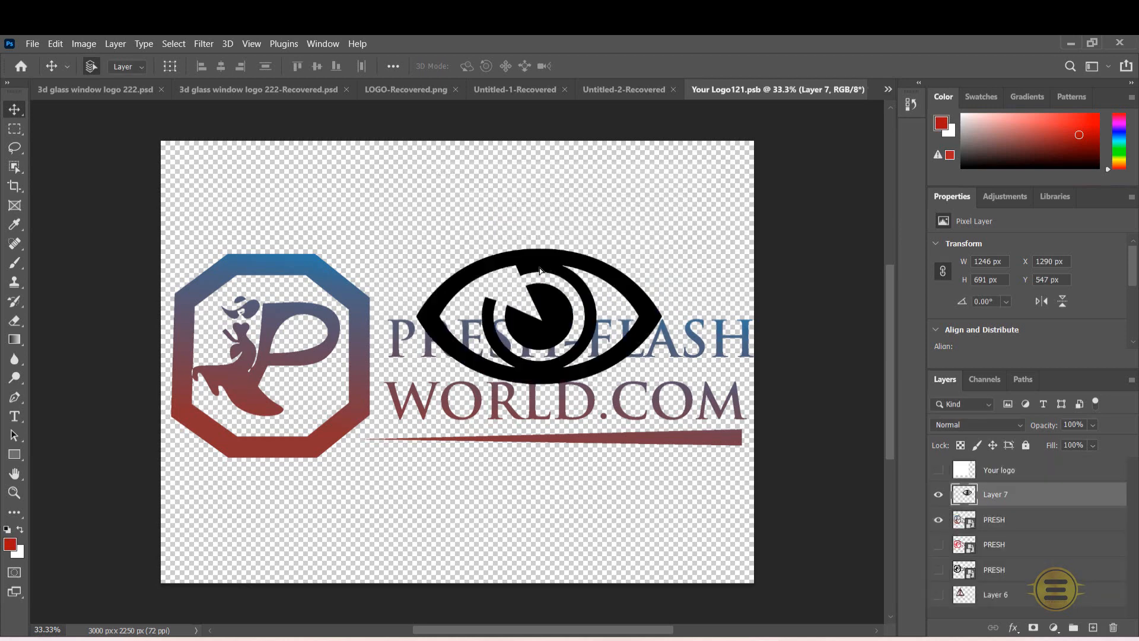
{"action": "left_click_drag", "start_coordinate": [538, 267], "coordinate": [485, 291]}
{"action": "left_click_drag", "start_coordinate": [478, 281], "coordinate": [471, 275]}
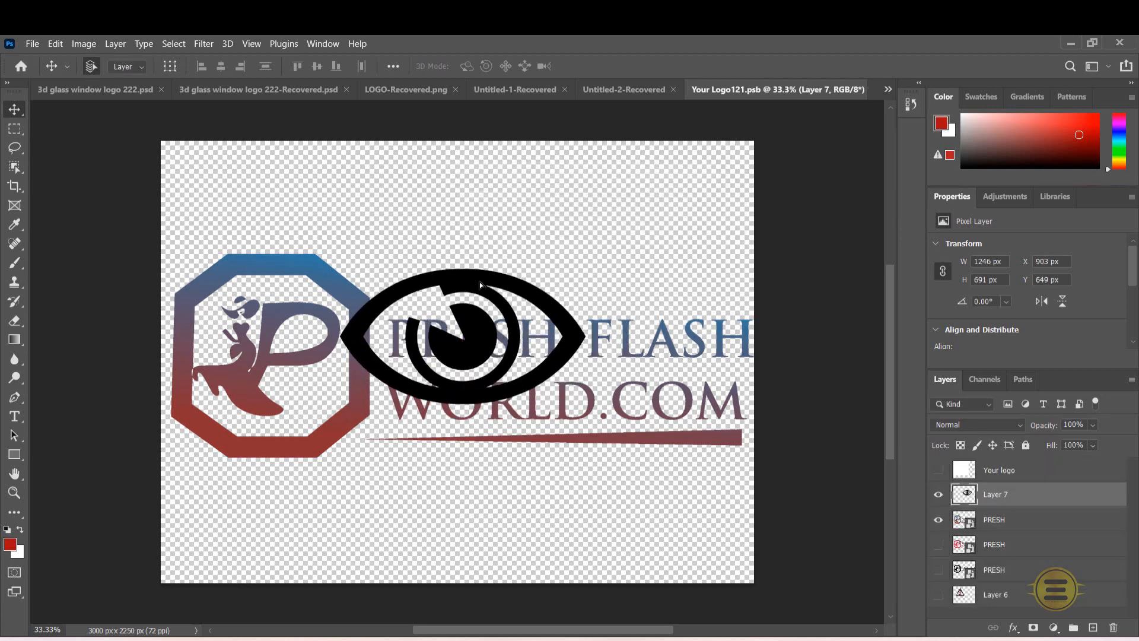
- Scale the eye logo proportionally to about 161%, making it 2002 × 1111 px, and position it at X 575 px, Y 538 px
{"action": "left_click", "coordinate": [55, 45]}
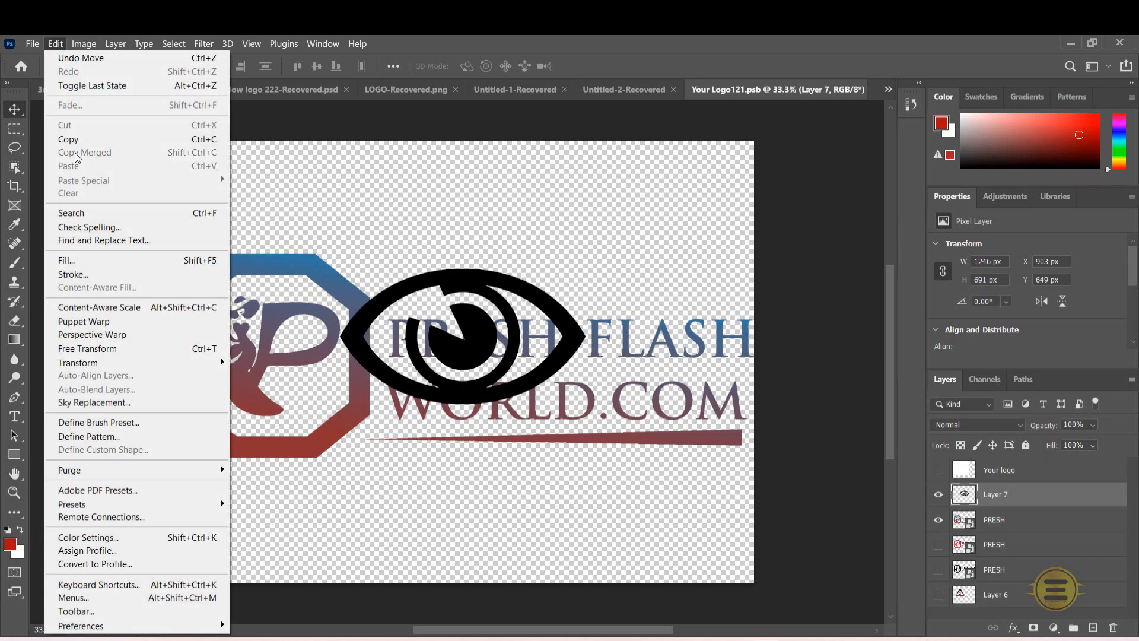
{"action": "left_click", "coordinate": [153, 351]}
{"action": "left_click_drag", "start_coordinate": [589, 406], "coordinate": [696, 449]}
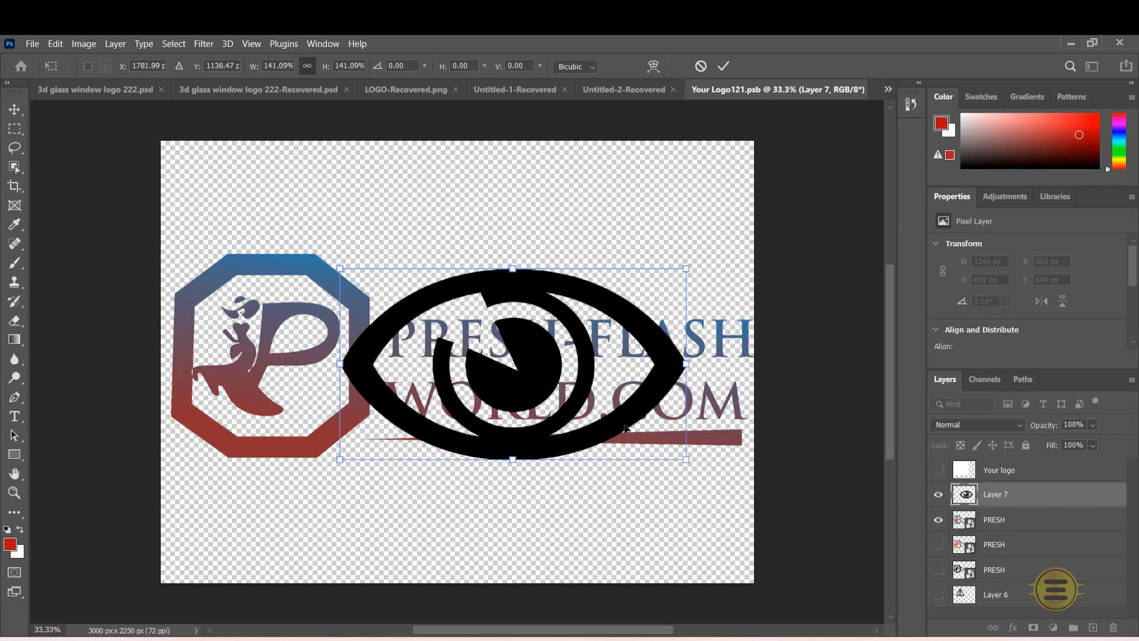
{"action": "left_click_drag", "start_coordinate": [625, 427], "coordinate": [574, 435]}
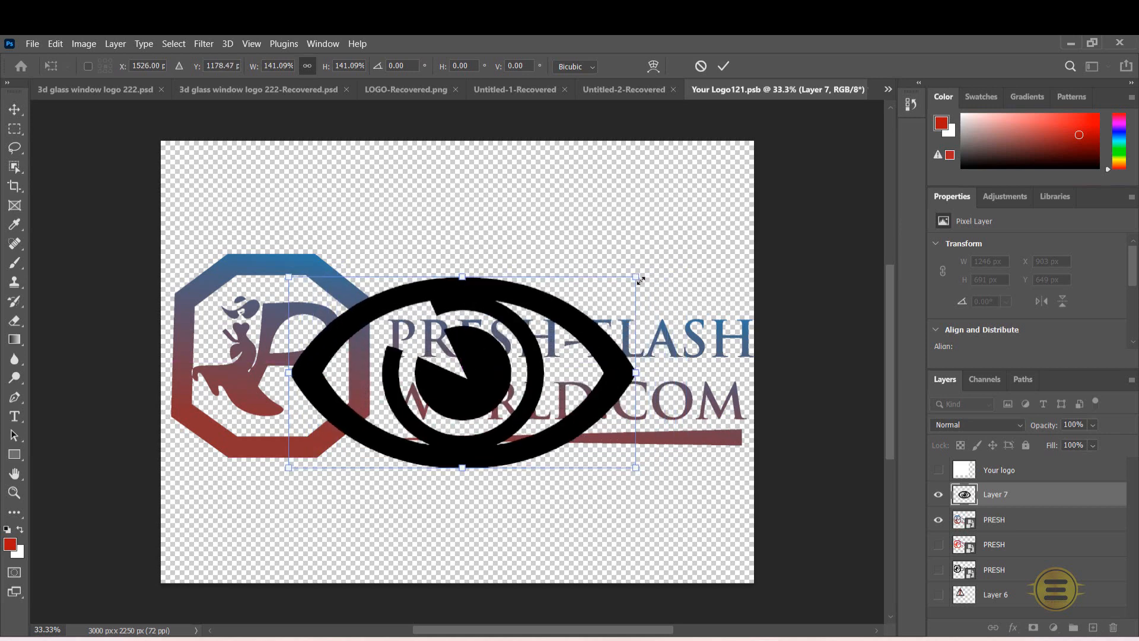
{"action": "left_click_drag", "start_coordinate": [640, 280], "coordinate": [675, 229]}
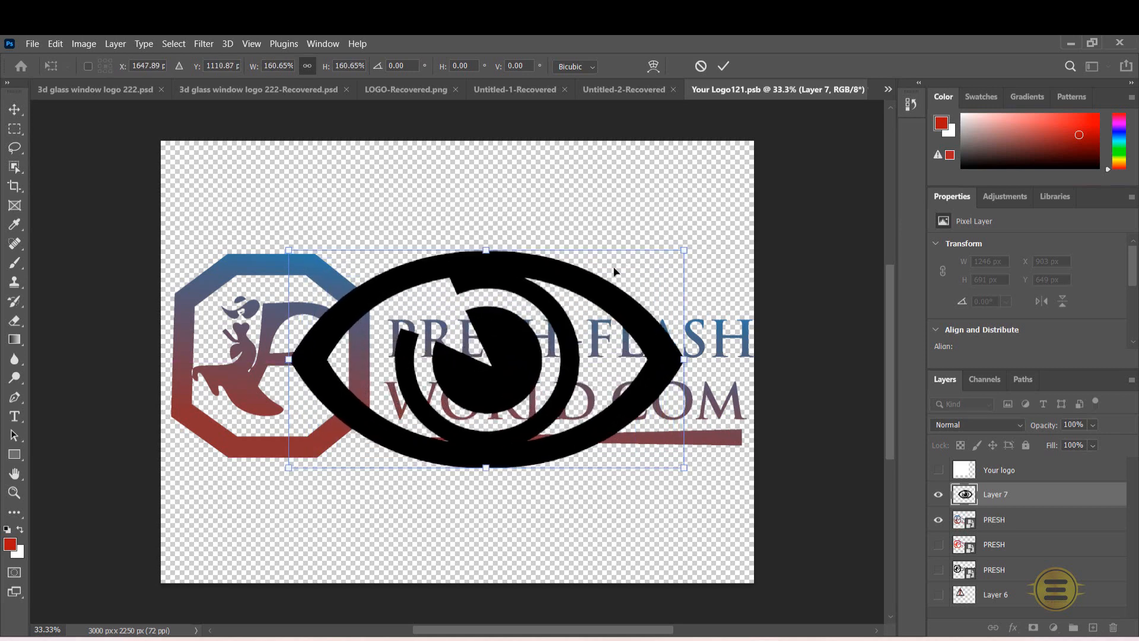
{"action": "left_click_drag", "start_coordinate": [600, 279], "coordinate": [587, 275]}
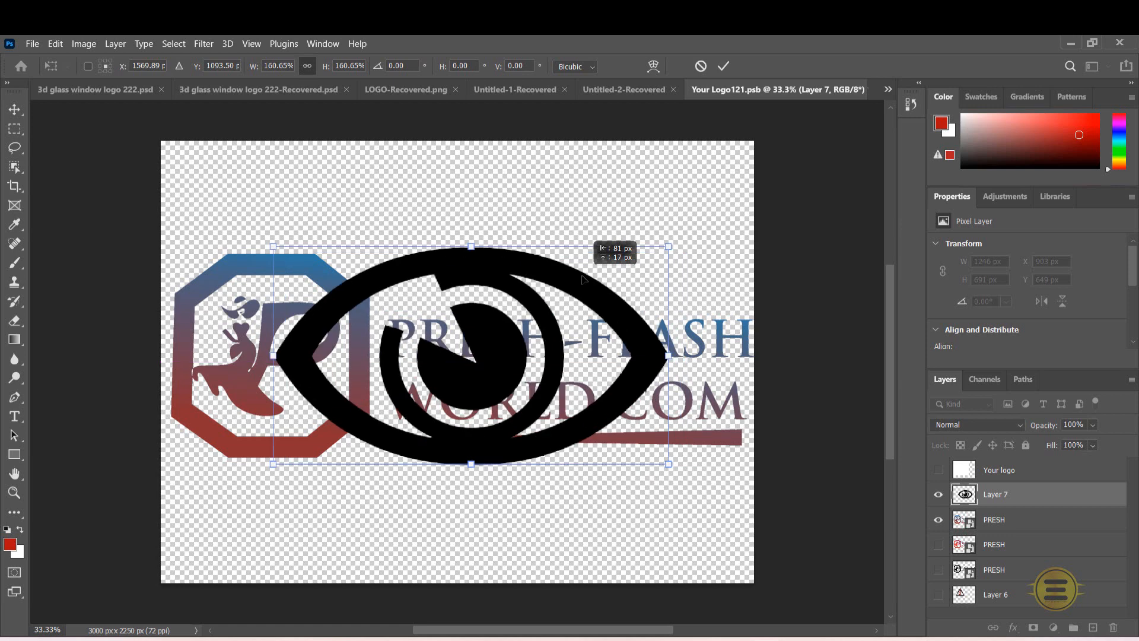
{"action": "left_click", "coordinate": [727, 70]}
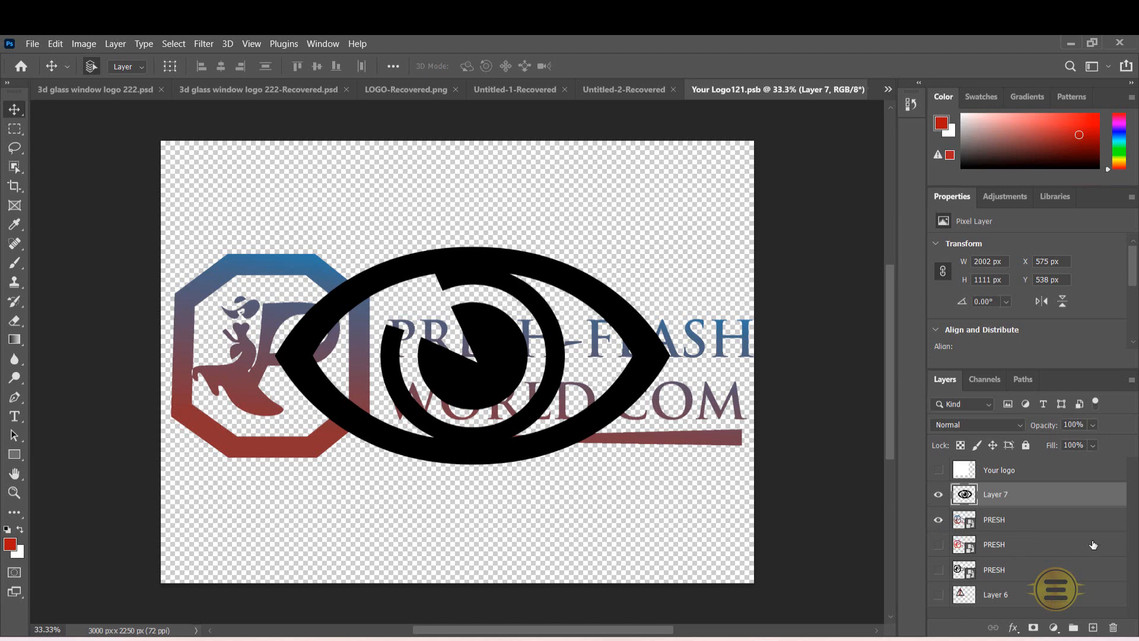
- Hide the visible PRESH layer and enlarge the eye logo proportionally to 2477 × 1374 px, positioned at X 378 px, Y 438 px
{"action": "left_click", "coordinate": [938, 521]}
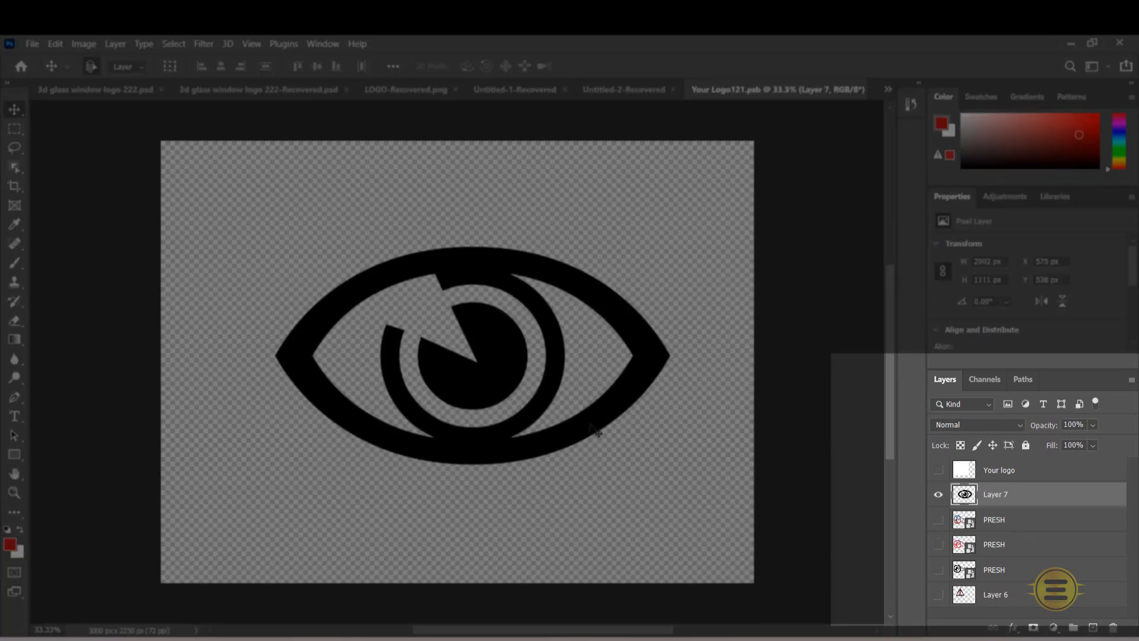
{"action": "left_click_drag", "start_coordinate": [626, 401], "coordinate": [611, 399]}
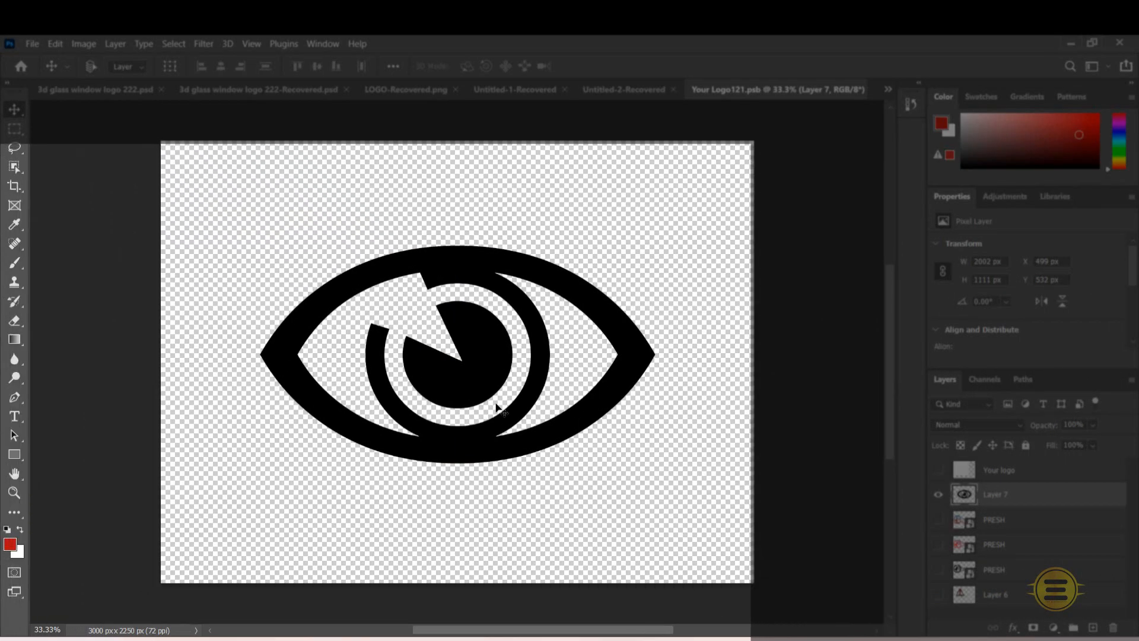
{"action": "key", "text": "ctrl+t"}
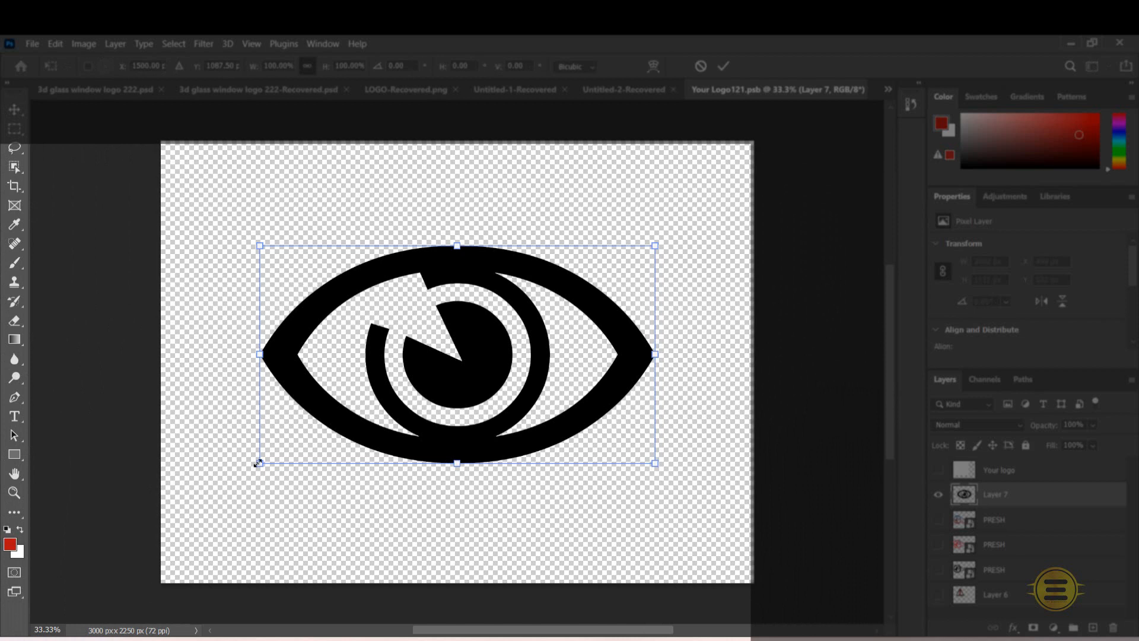
{"action": "left_click_drag", "start_coordinate": [260, 463], "coordinate": [200, 519]}
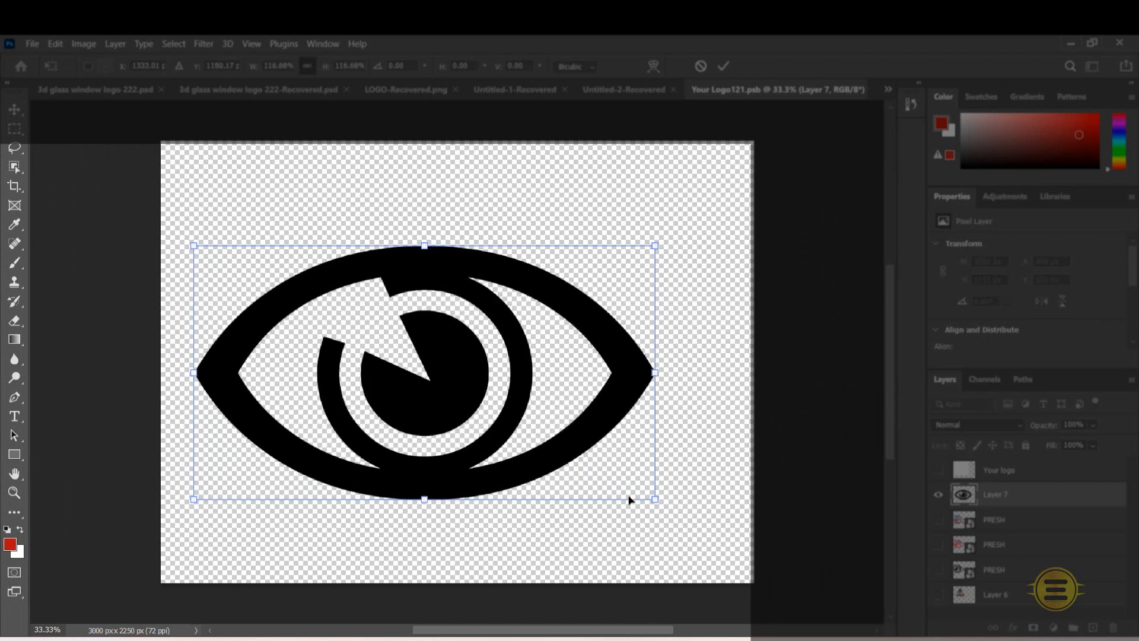
{"action": "left_click_drag", "start_coordinate": [656, 500], "coordinate": [684, 521]}
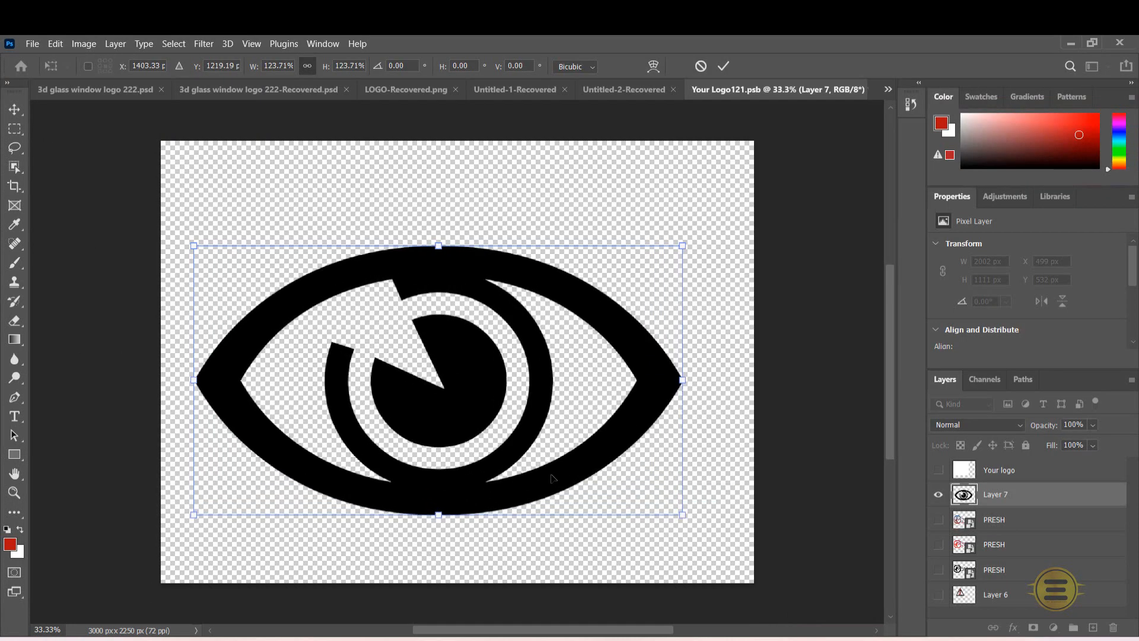
{"action": "left_click_drag", "start_coordinate": [555, 478], "coordinate": [595, 464]}
{"action": "left_click", "coordinate": [723, 66]}
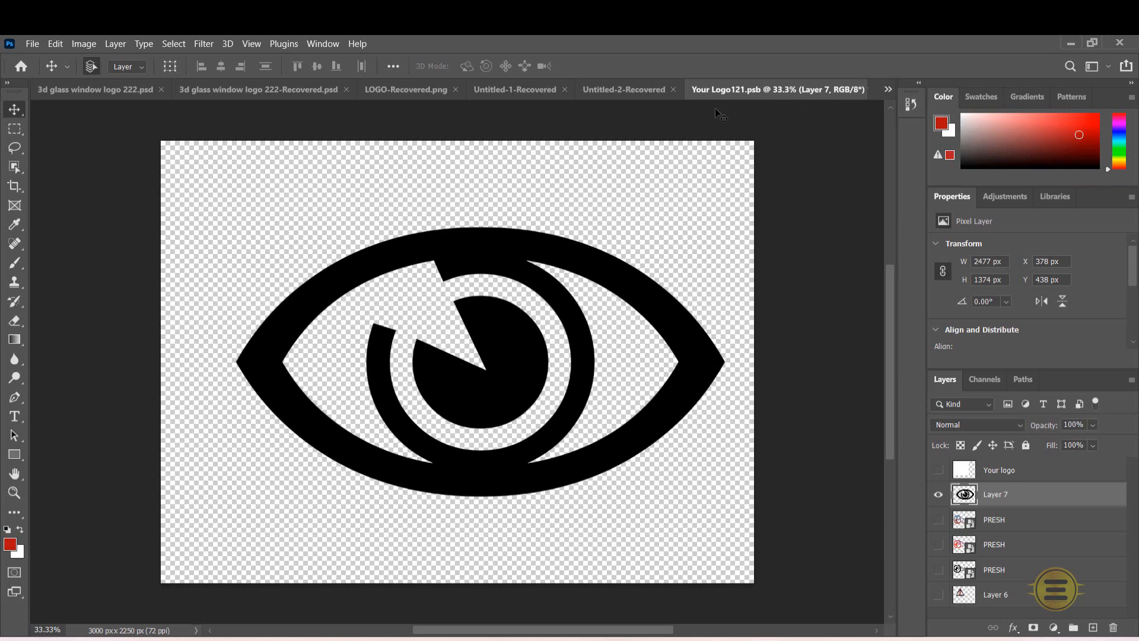
- Float the Untitled-2-Recovered document in its own window and close it without saving changes
{"action": "left_click_drag", "start_coordinate": [647, 94], "coordinate": [764, 146]}
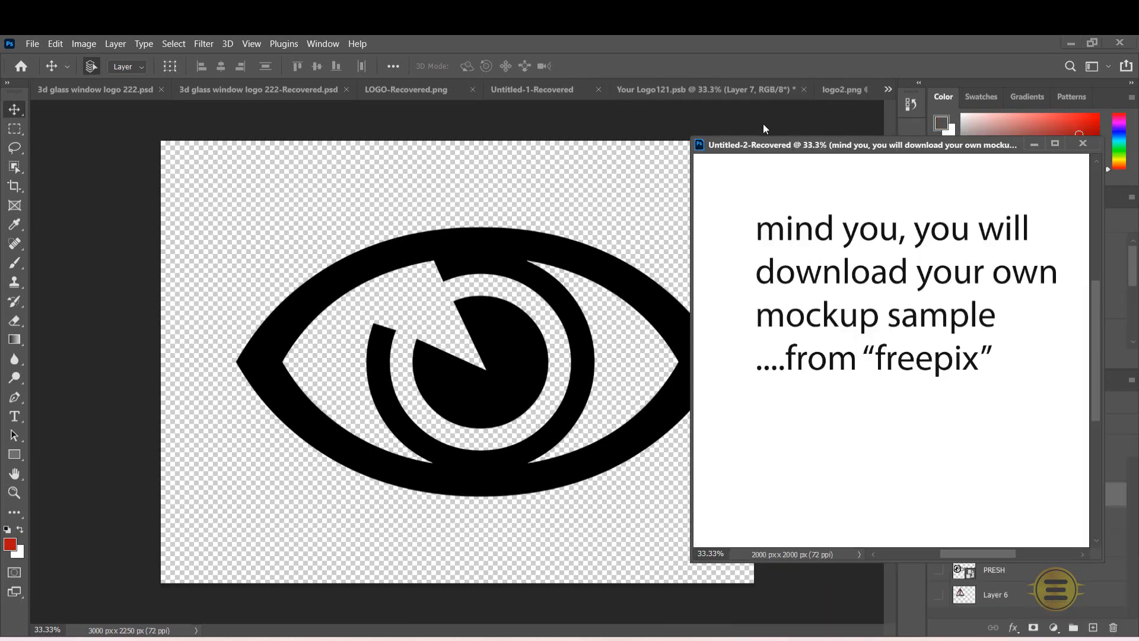
{"action": "left_click", "coordinate": [839, 90]}
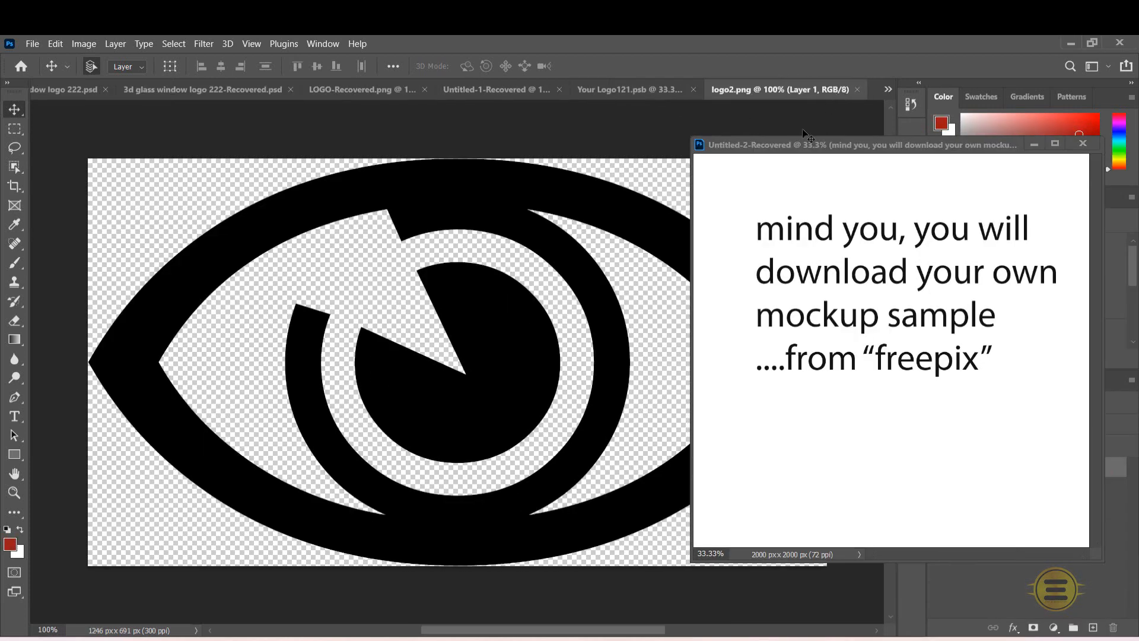
{"action": "left_click", "coordinate": [665, 90]}
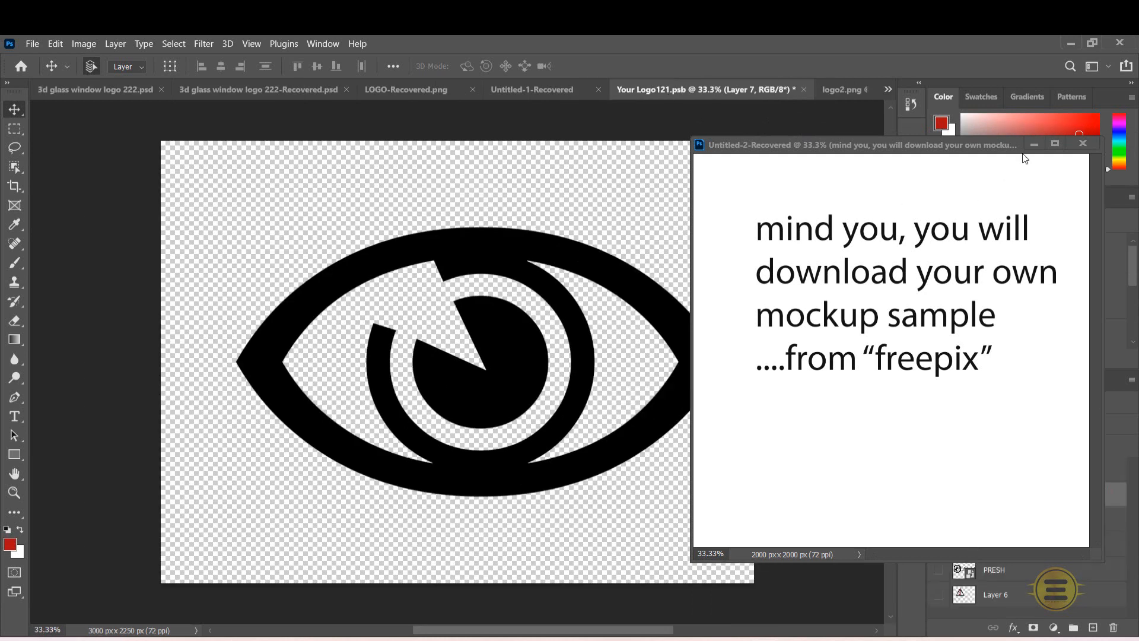
{"action": "left_click", "coordinate": [1082, 144]}
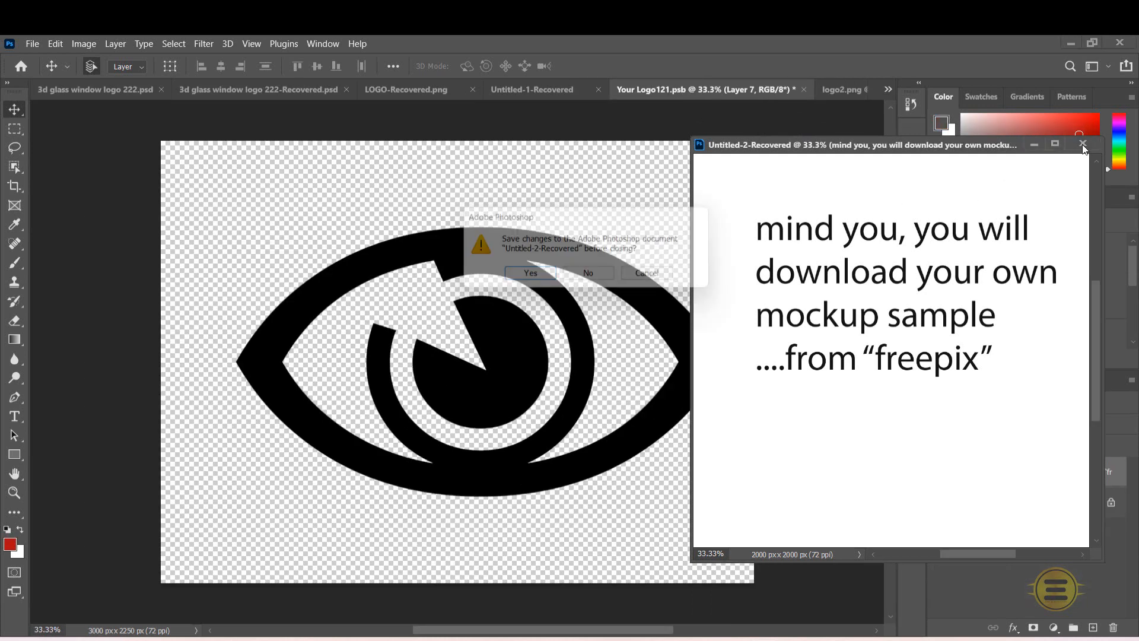
{"action": "left_click", "coordinate": [592, 277]}
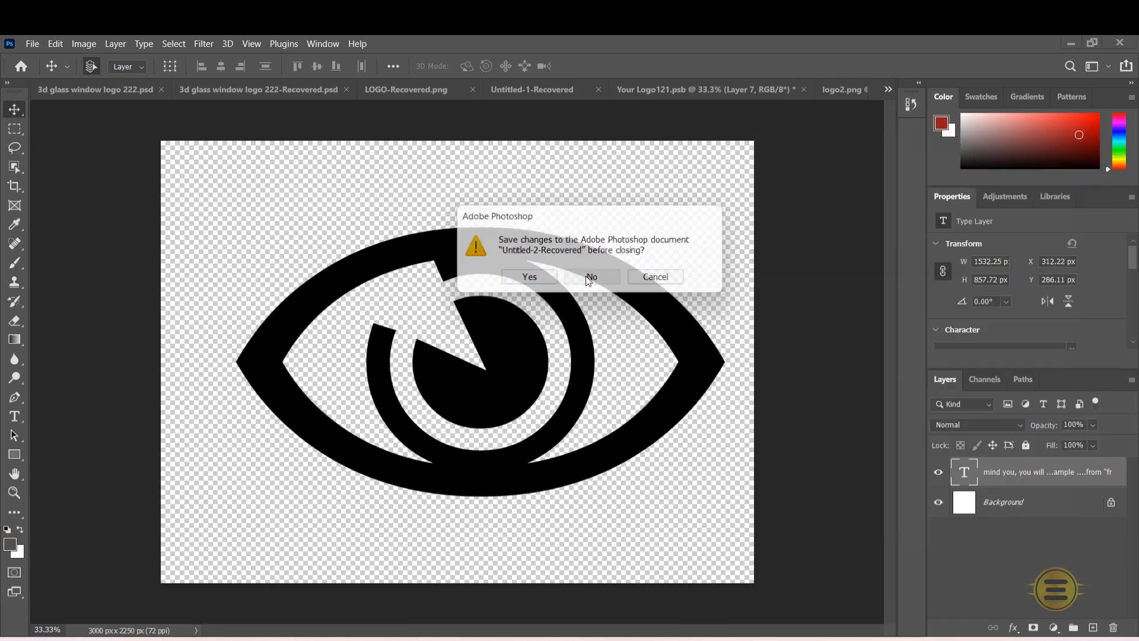
- Close Your Logo121.psb with its changes saved and display the 3d glass window logo 222-Recovered.psd mockup
{"action": "left_click", "coordinate": [803, 89]}
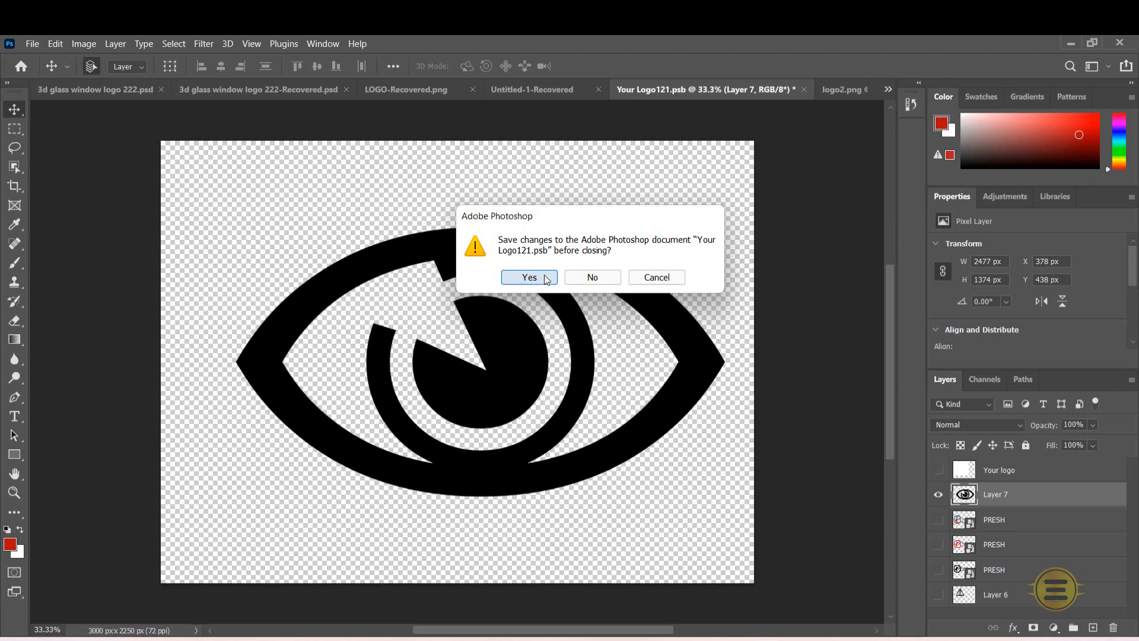
{"action": "left_click", "coordinate": [546, 277]}
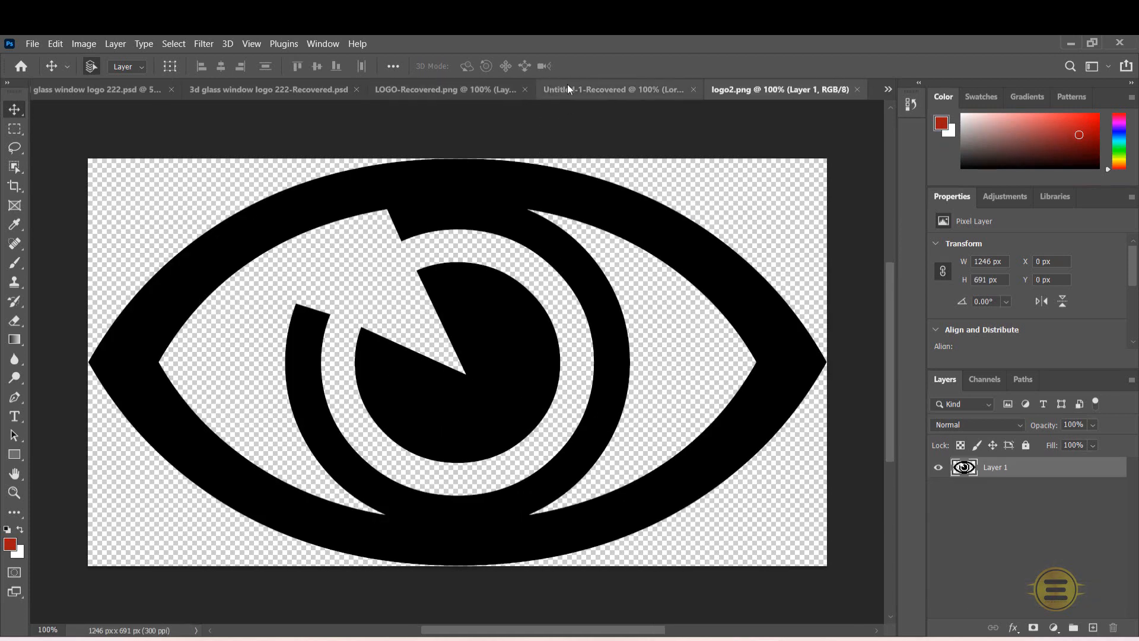
{"action": "left_click", "coordinate": [561, 95]}
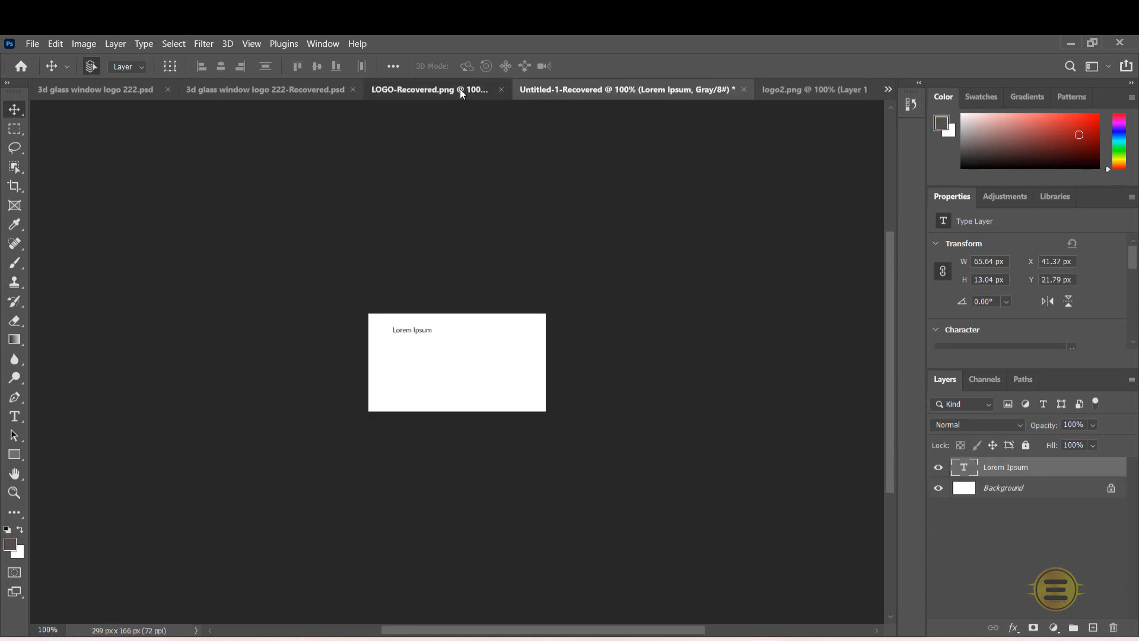
{"action": "left_click", "coordinate": [461, 89]}
{"action": "left_click", "coordinate": [294, 89]}
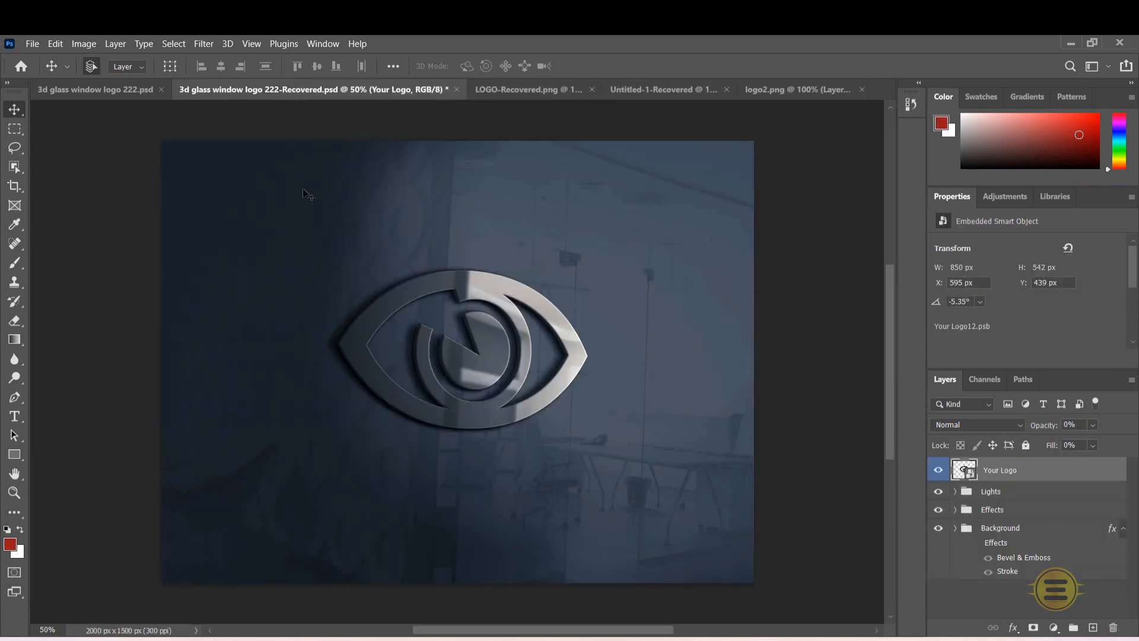